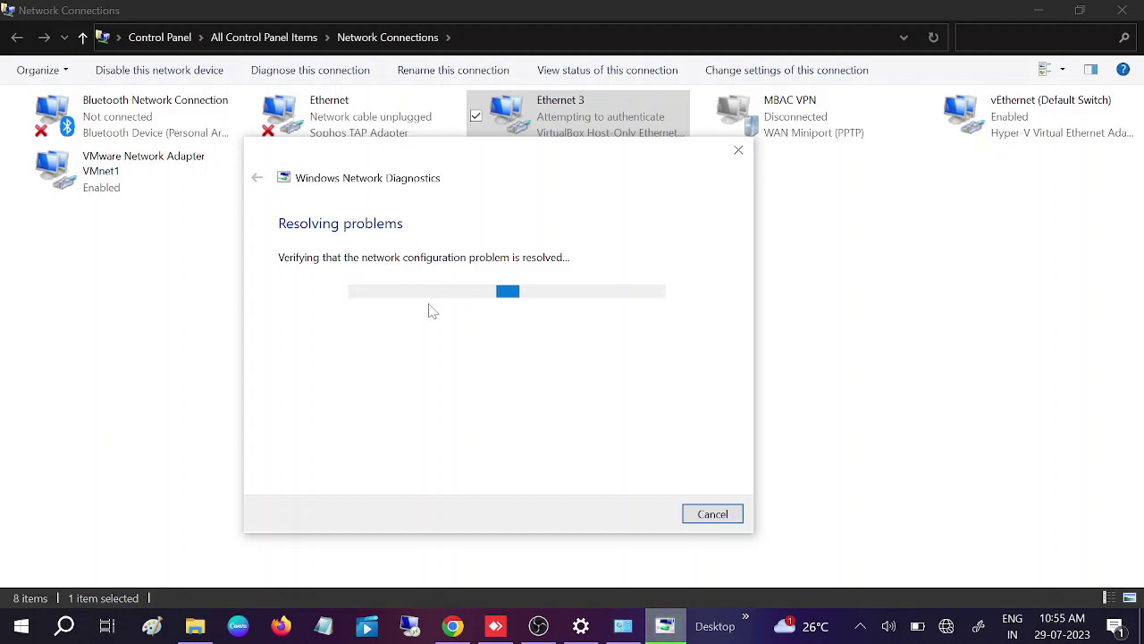
Step: Dismiss the Ethernet 3 diagnostics result and close the Network Connections window
left_click_drag(511, 161, 501, 140)
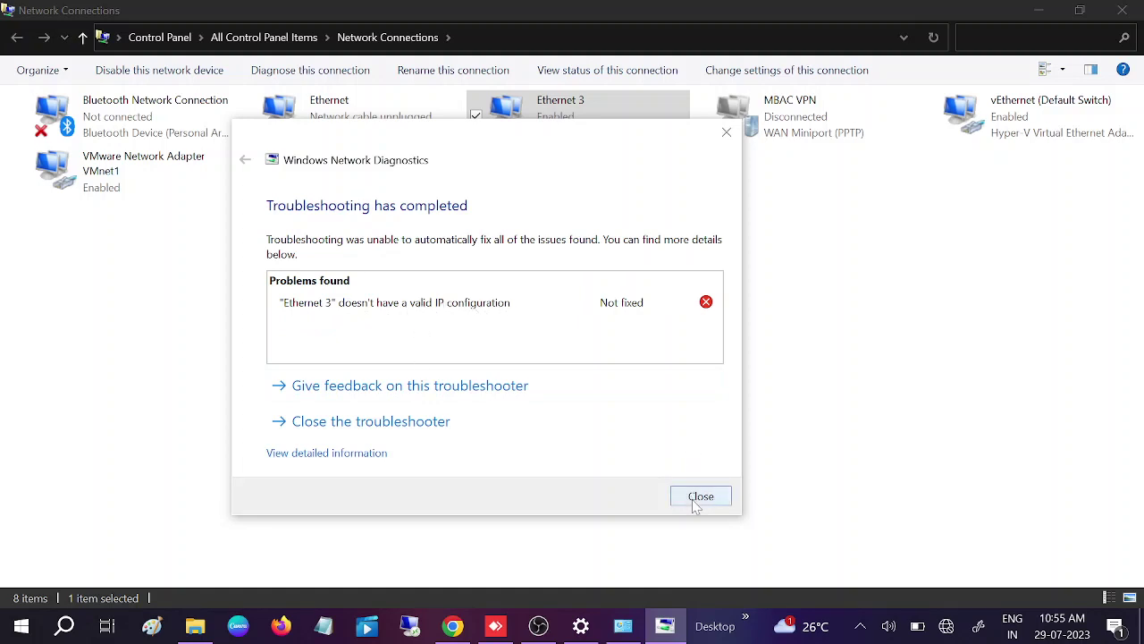
left_click(699, 498)
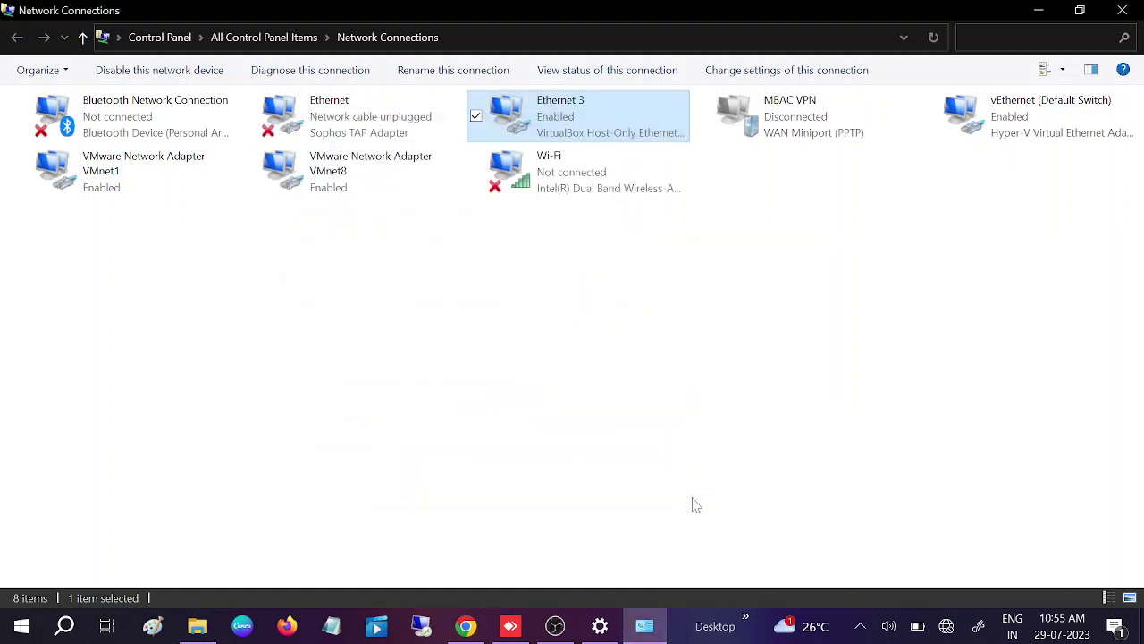
left_click(1122, 9)
Step: Close Settings and reopen the adapter list via Network & Internet settings > Change adapter options
left_click(1124, 14)
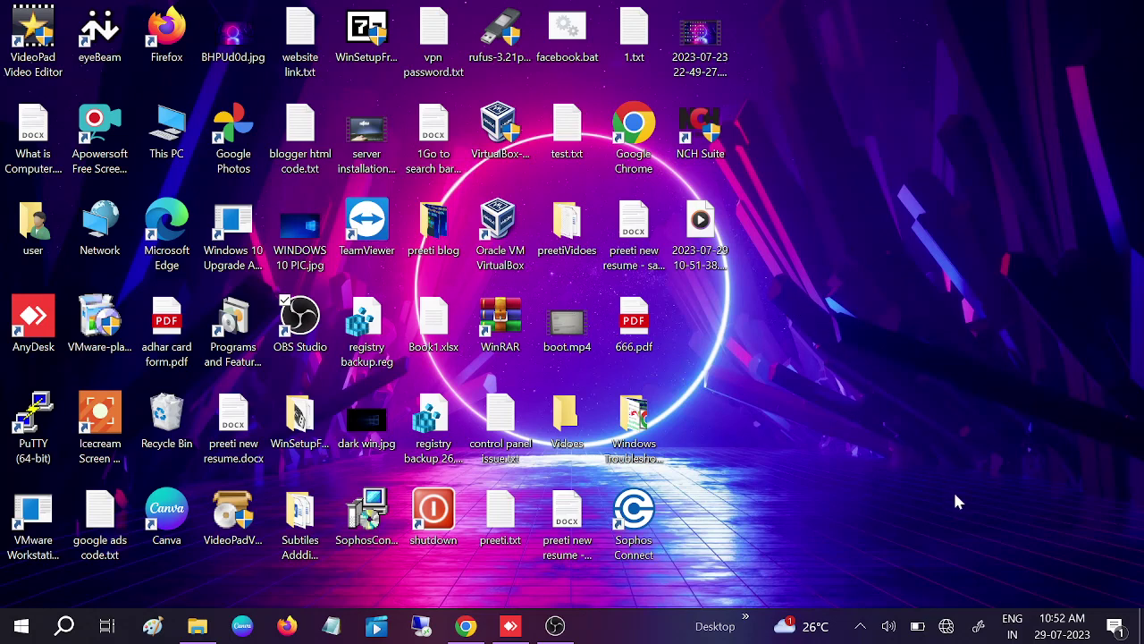
left_click(946, 626)
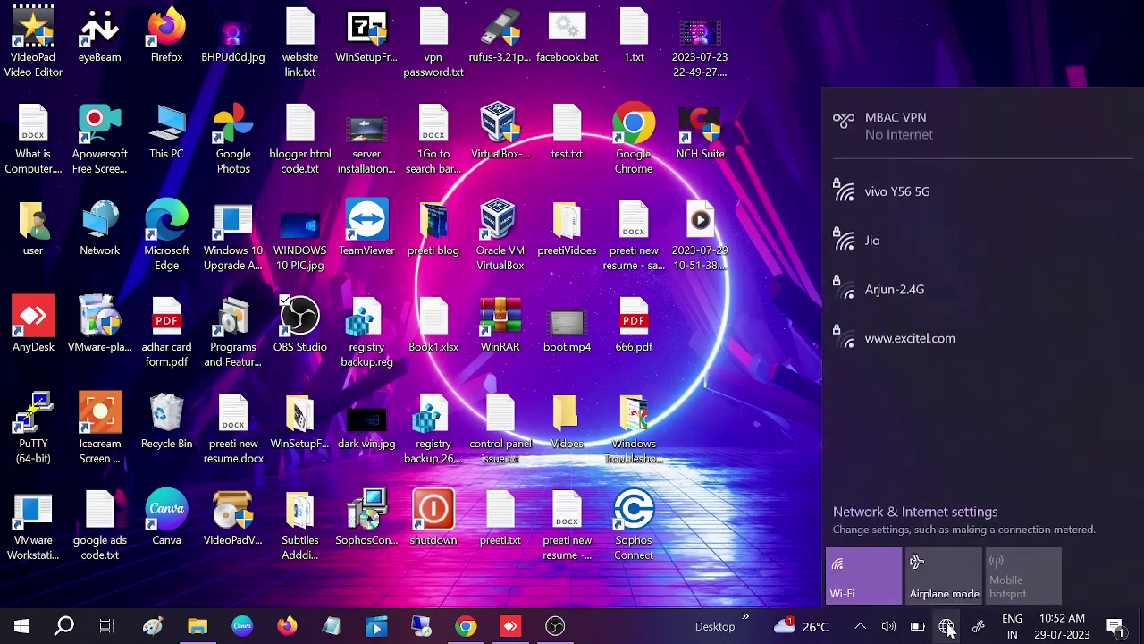
left_click(925, 523)
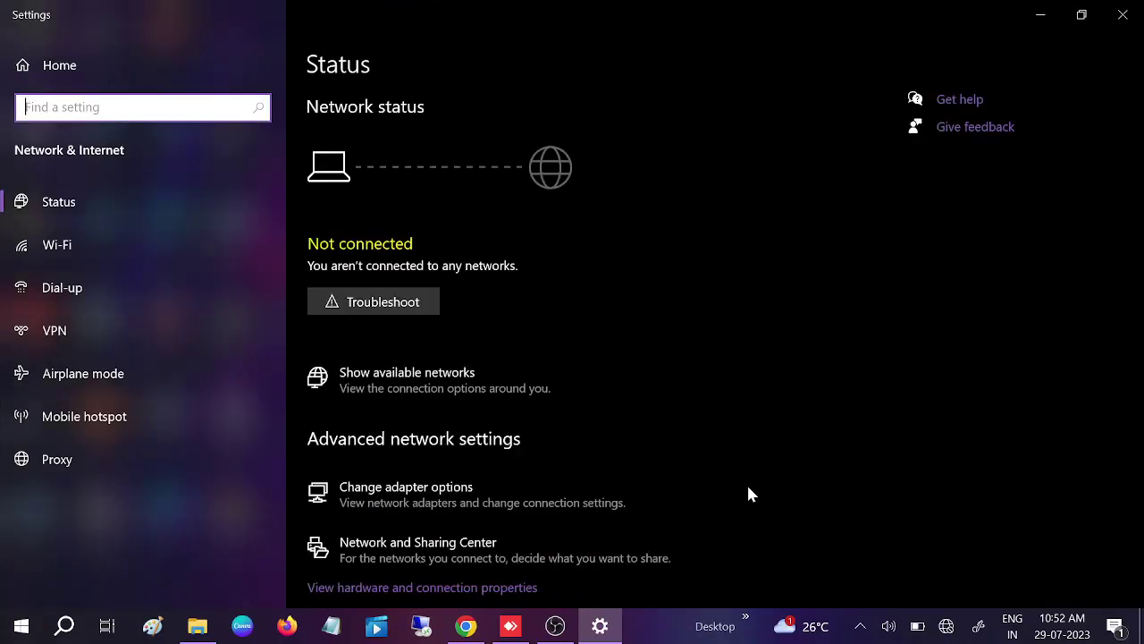
left_click(467, 497)
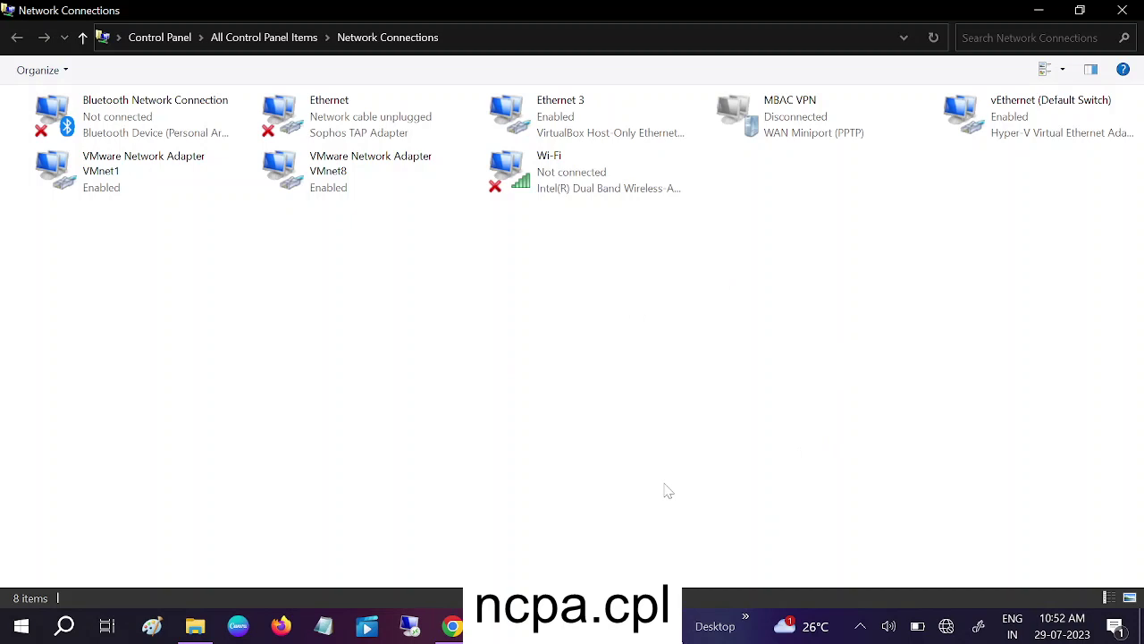
Step: Reopen Network Connections with ncpa.cpl from the Run box and maximize it
key("super+r")
type("nc")
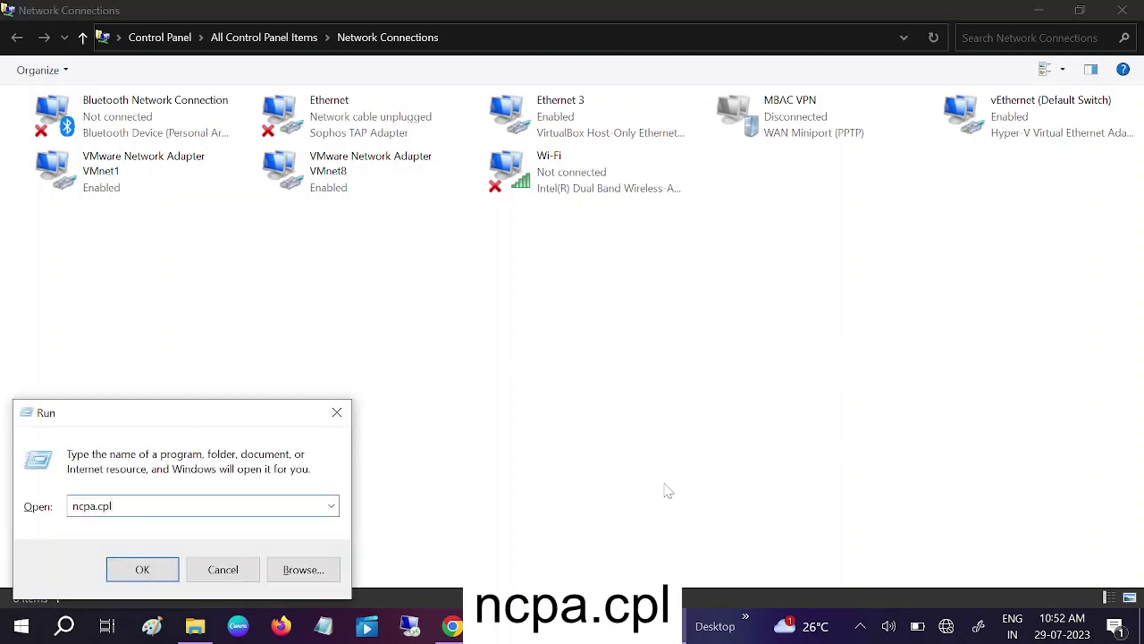
left_click(142, 569)
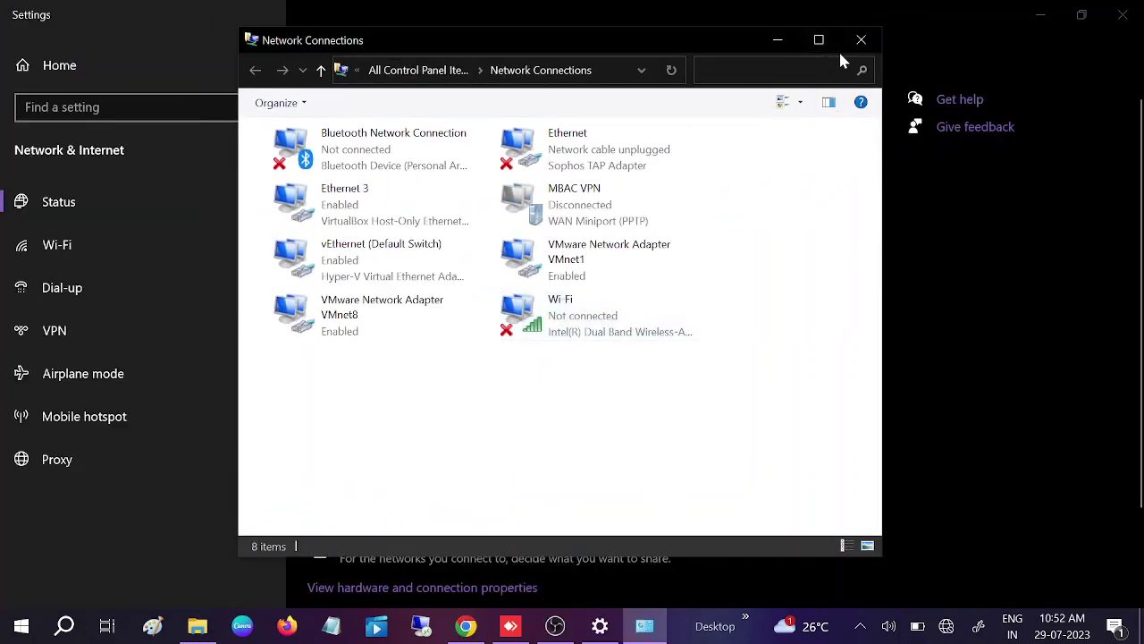
left_click(827, 42)
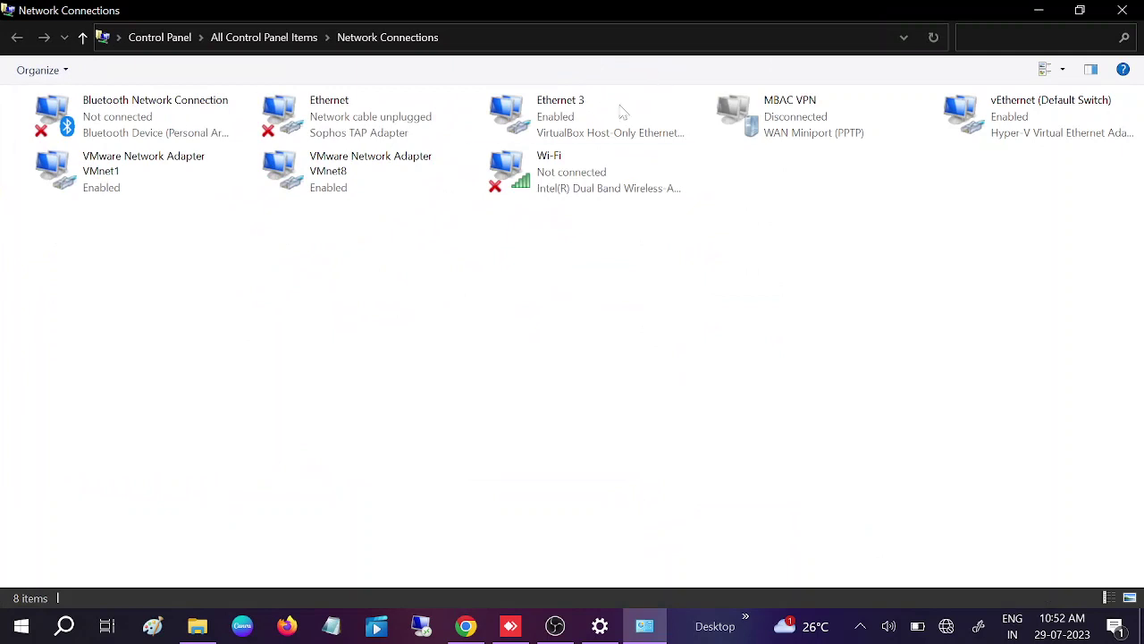
Step: Disable the Ethernet 3 adapter, then enable it again
left_click(575, 121)
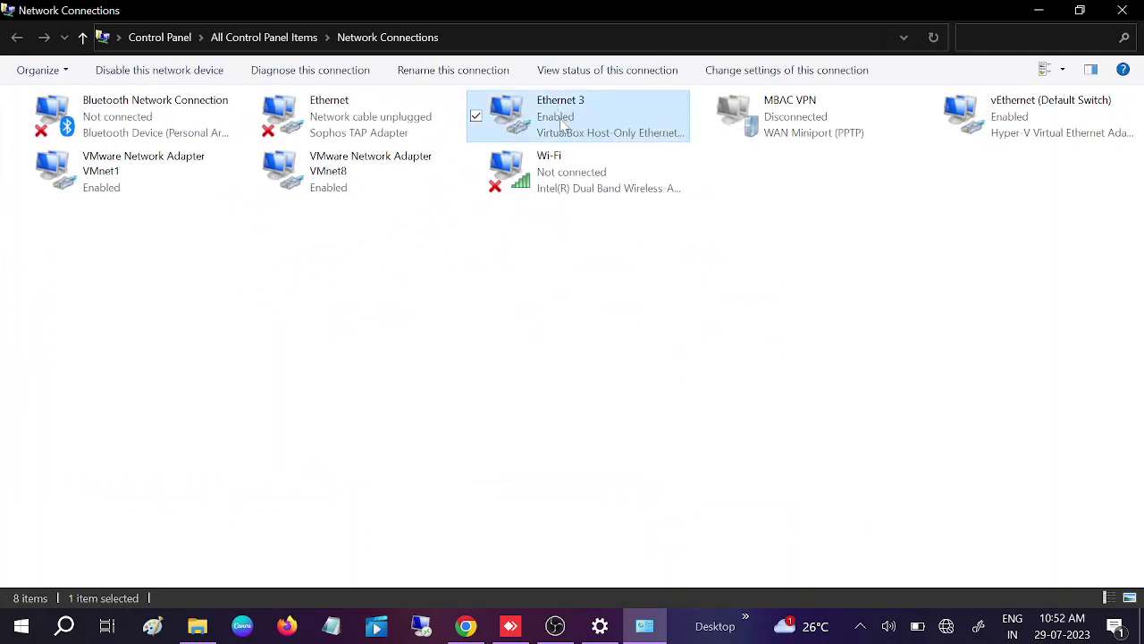
right_click(567, 120)
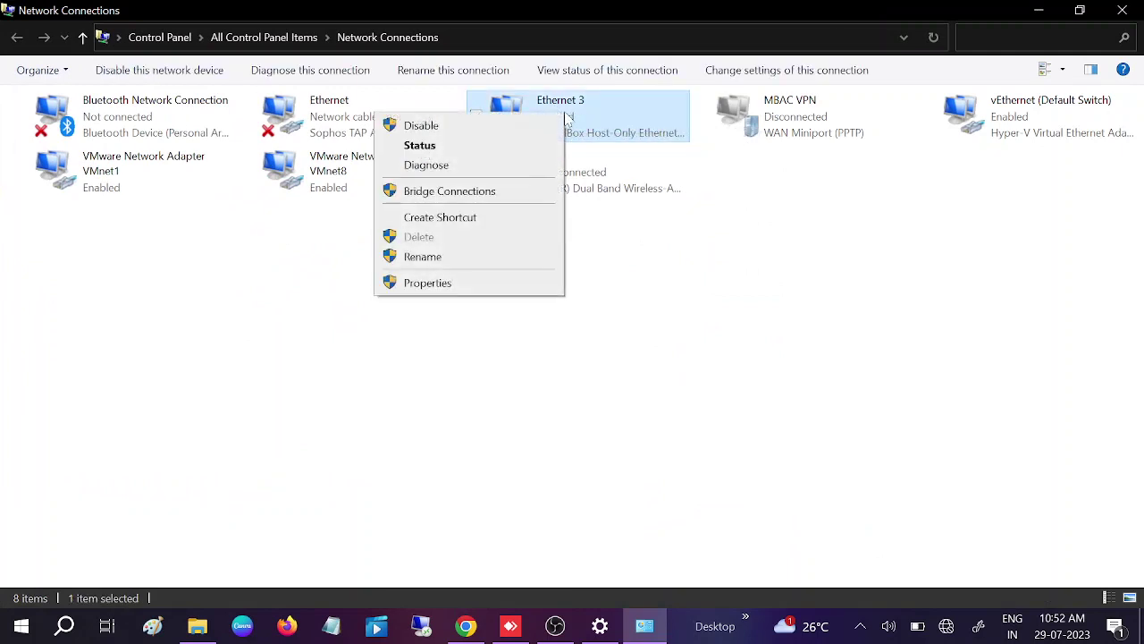
left_click(462, 126)
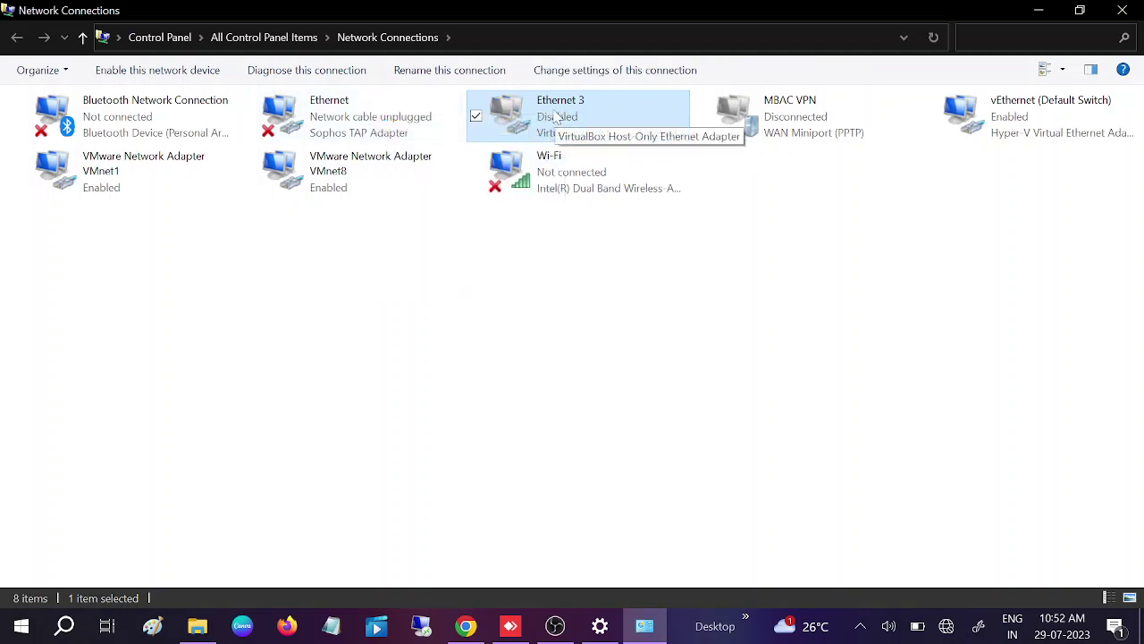
right_click(556, 116)
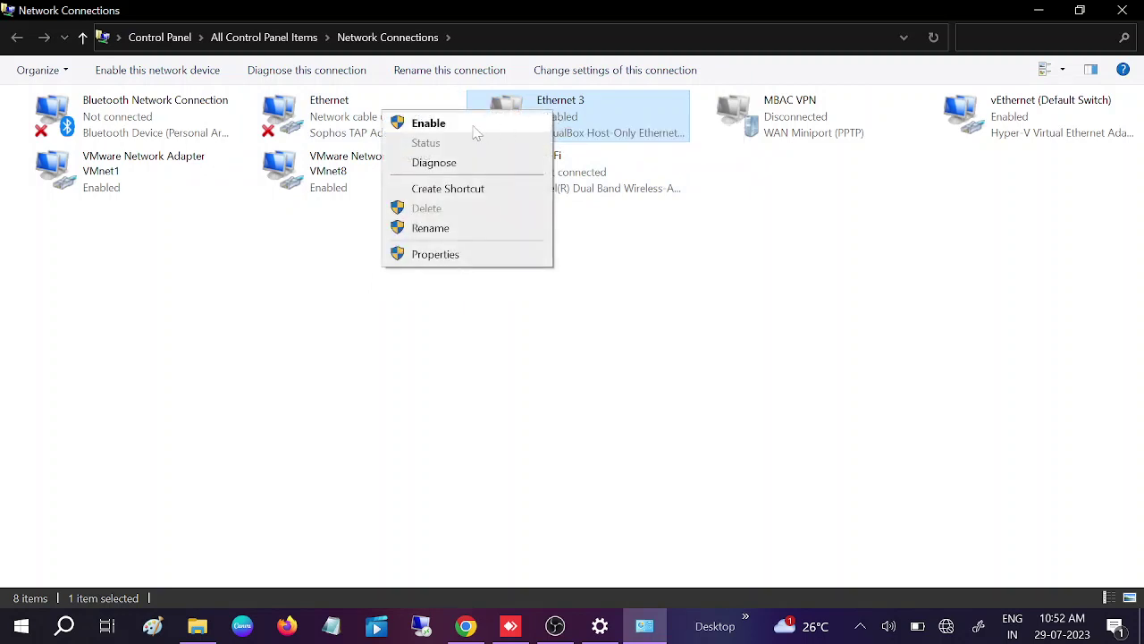
left_click(429, 124)
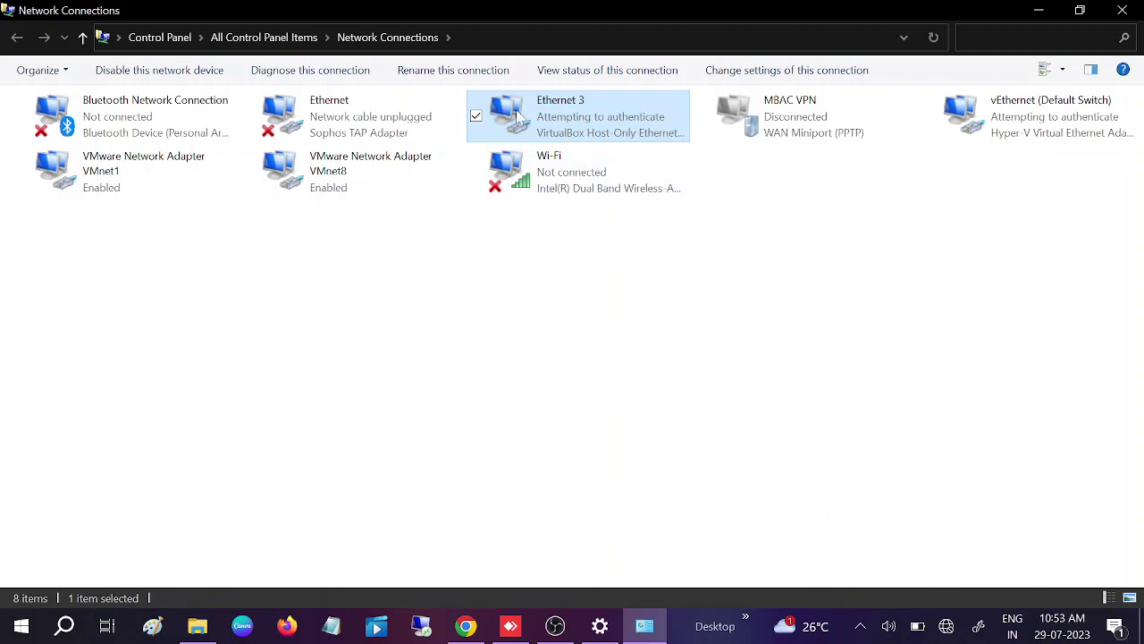
Step: Set Ethernet 3's TCP/IPv4 to obtain IP address and DNS server automatically
right_click(572, 115)
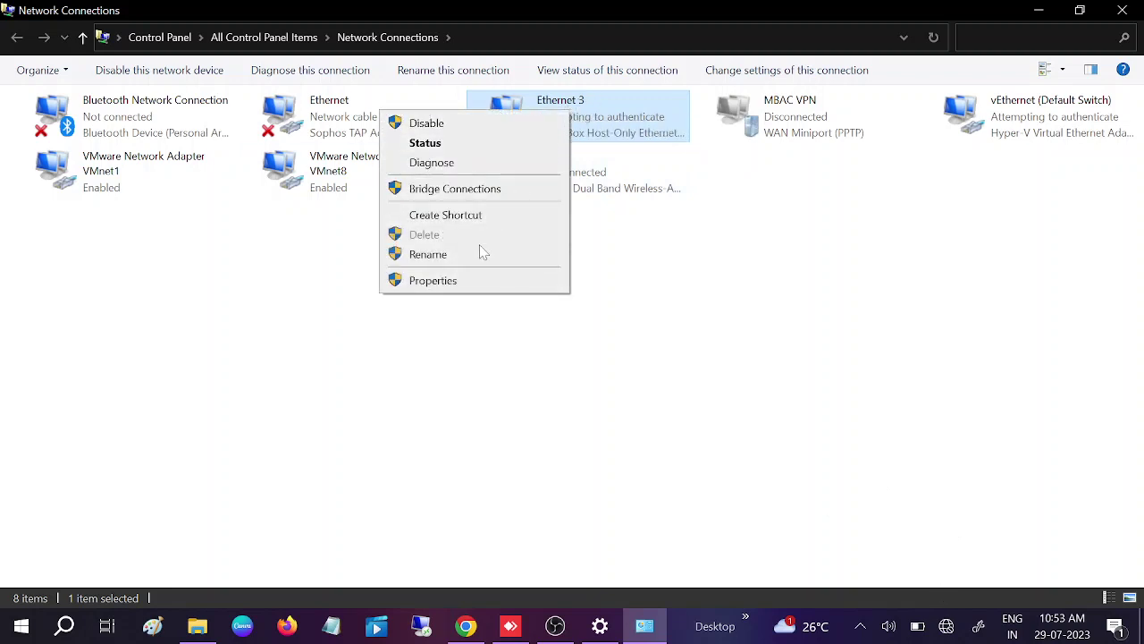
left_click(433, 281)
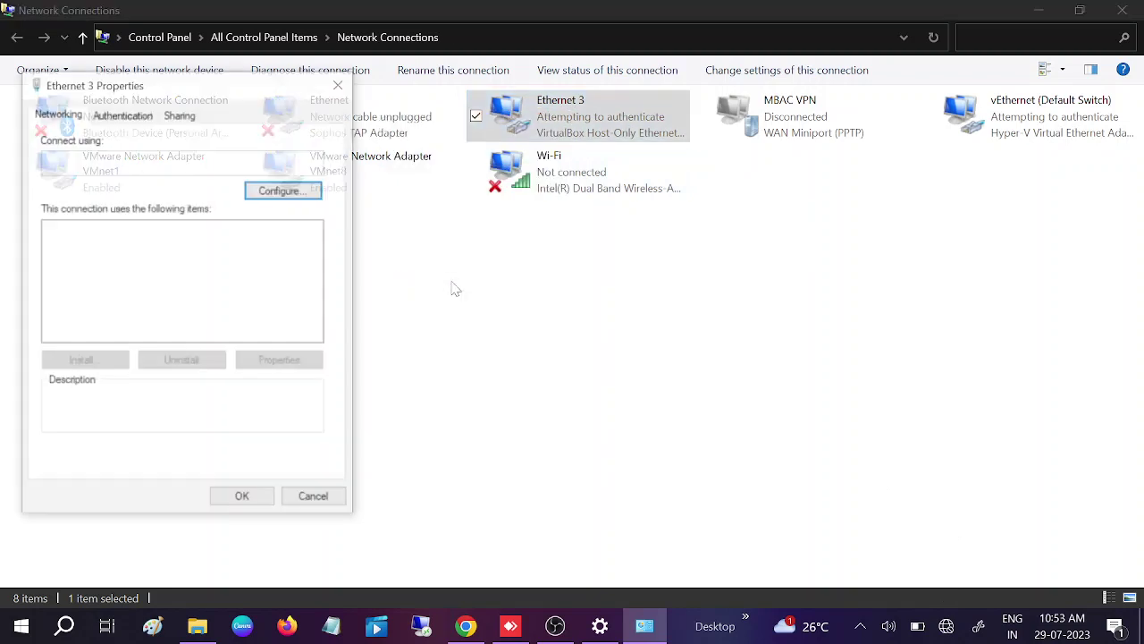
left_click_drag(259, 97, 547, 105)
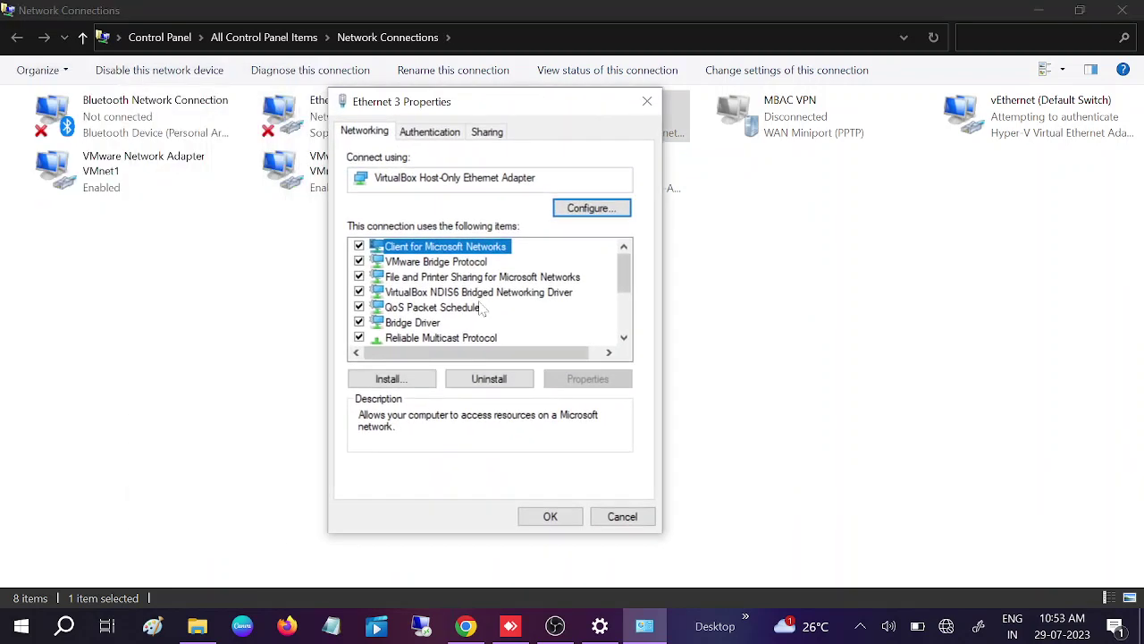
scroll(487, 315, "down", 1)
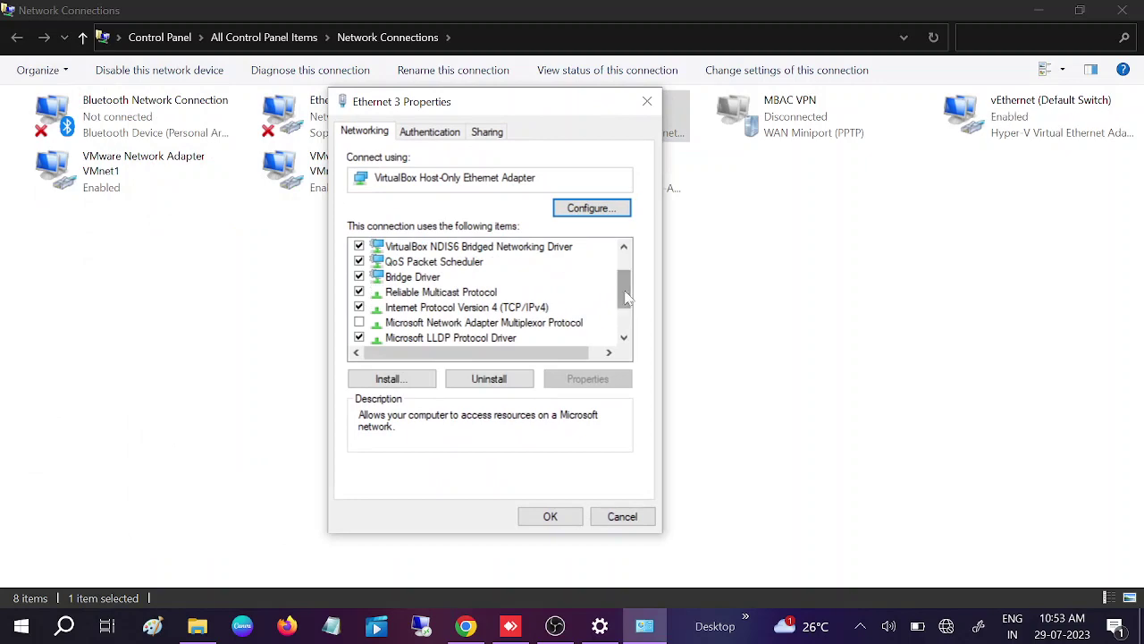
left_click(456, 308)
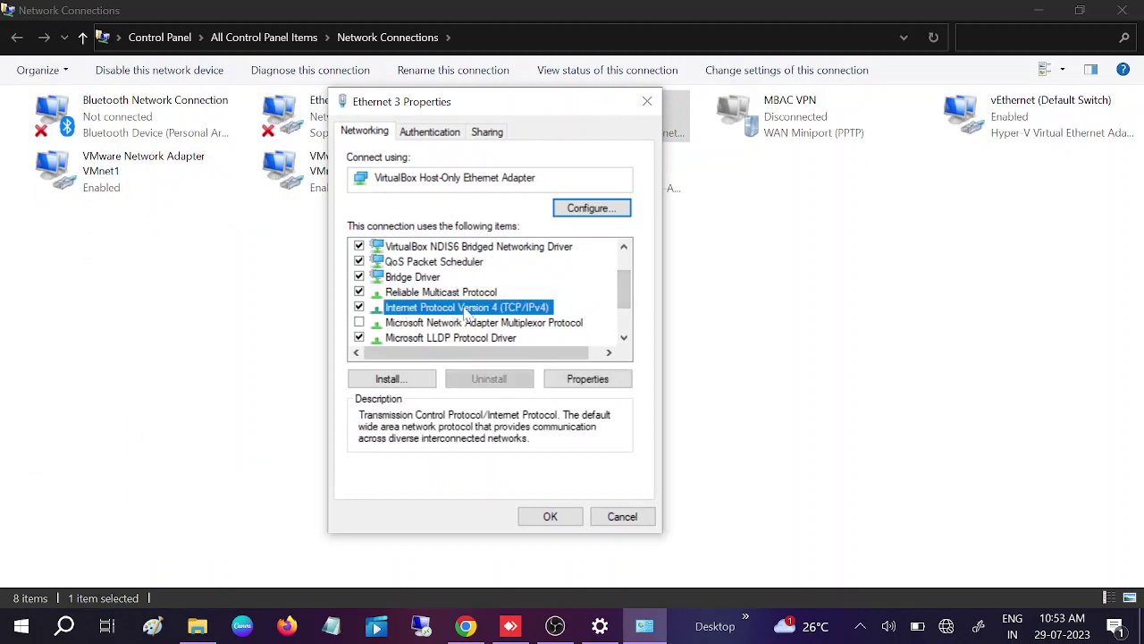
left_click(595, 381)
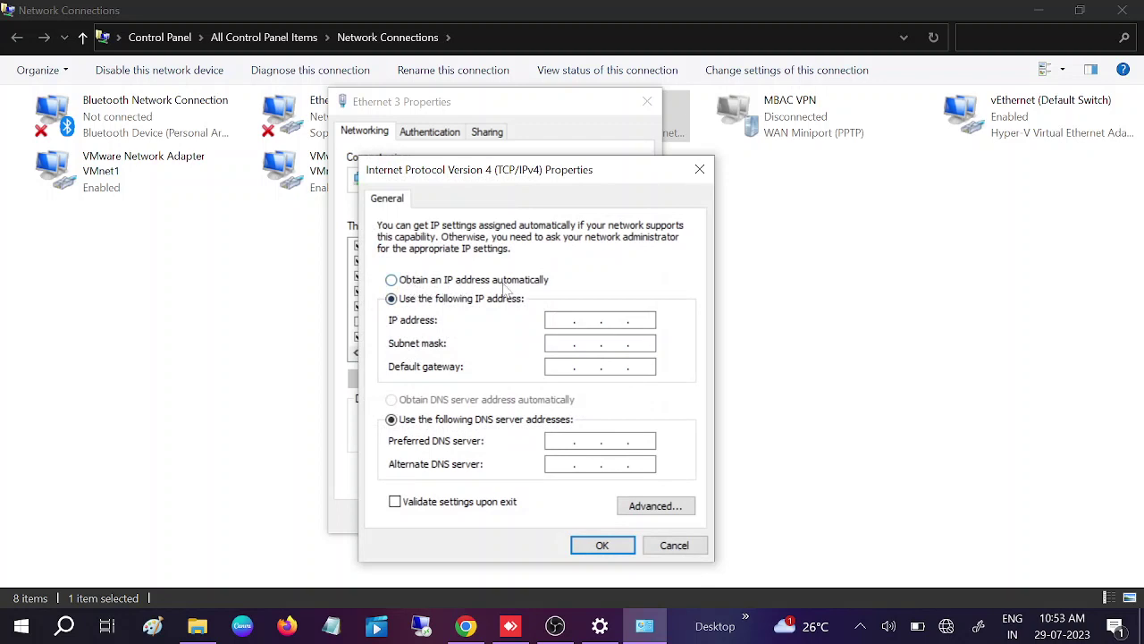
left_click(412, 282)
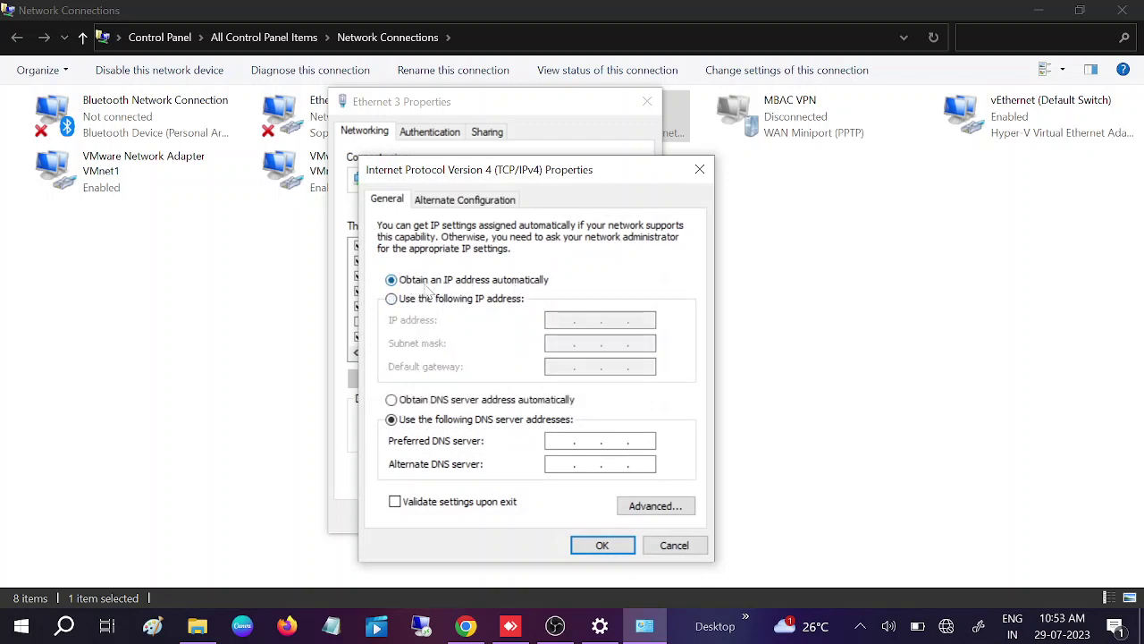
left_click(418, 401)
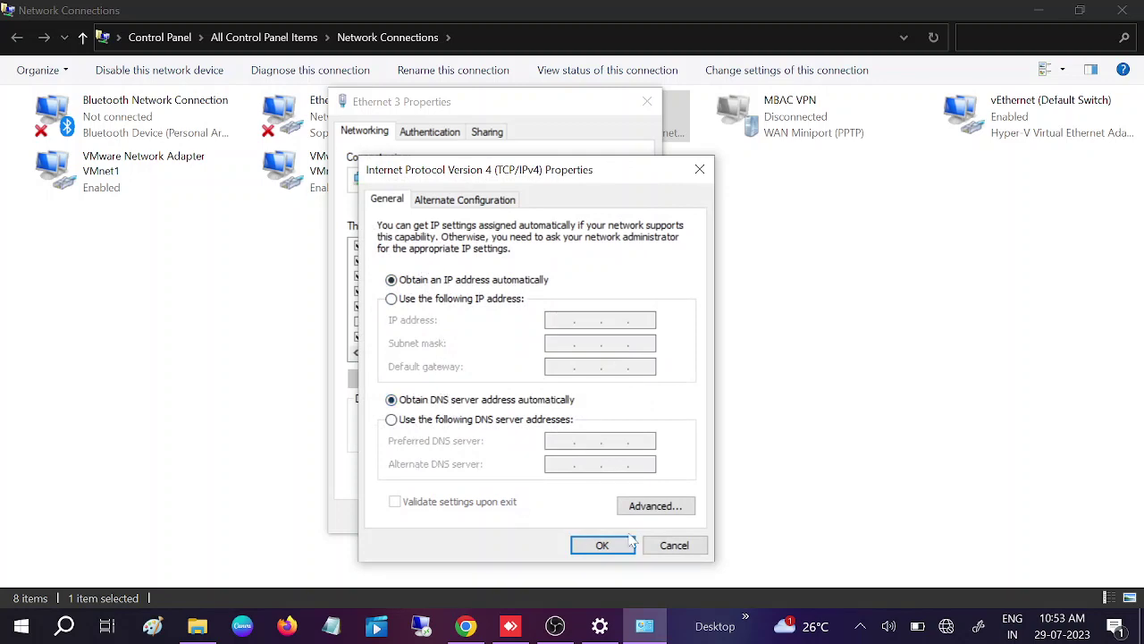
left_click(603, 545)
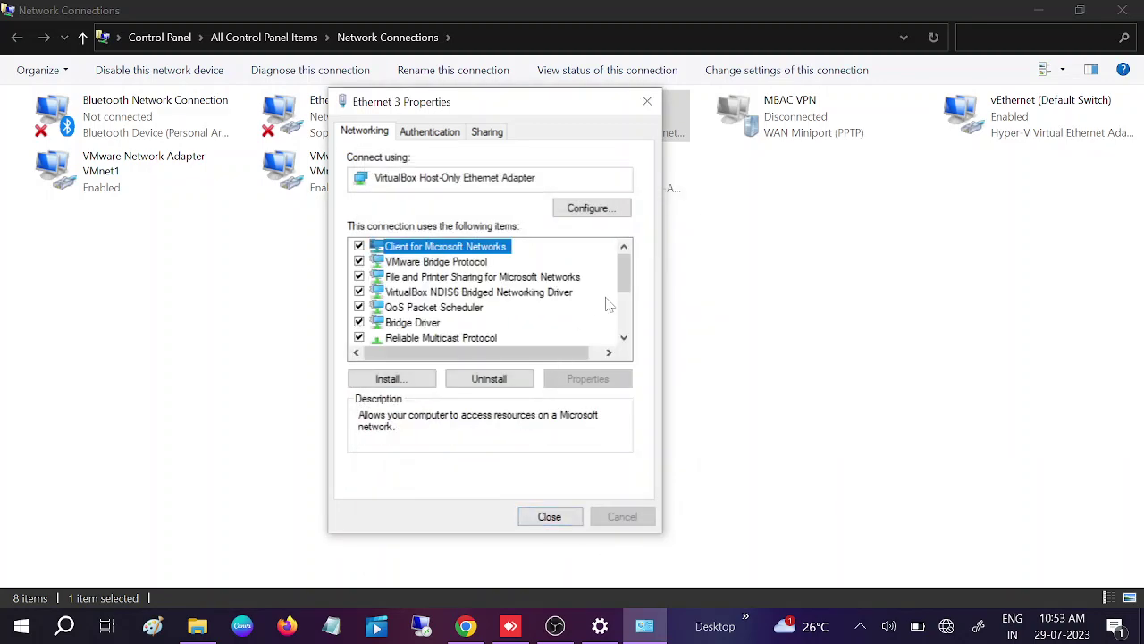
Step: Close the Ethernet 3 Properties dialog and reopen it
scroll(623, 305, "down", 2)
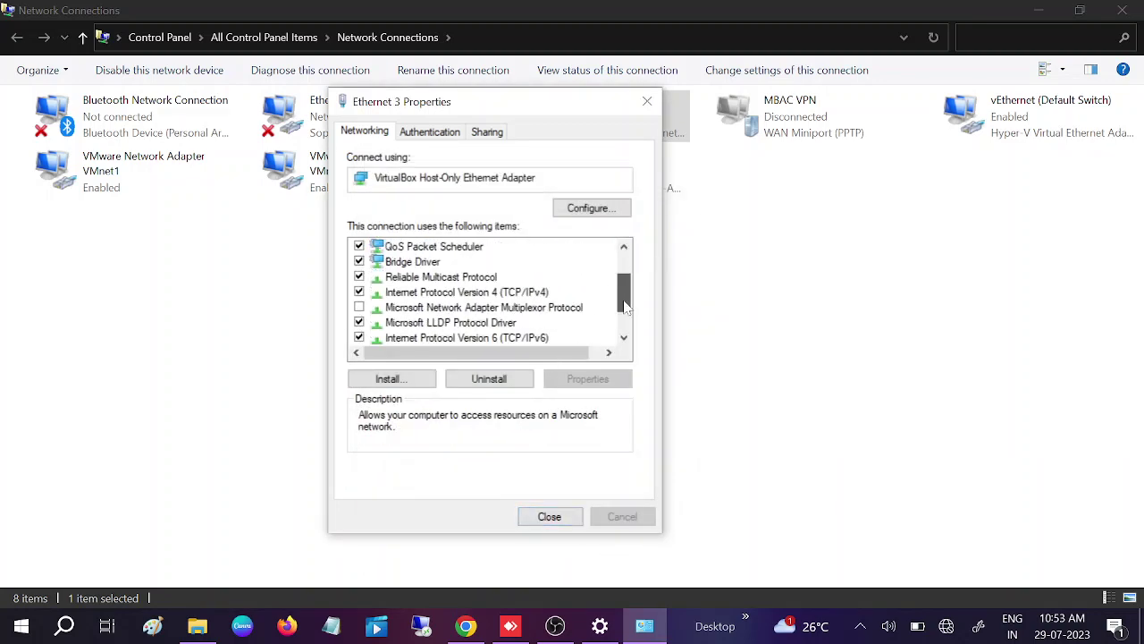
left_click(549, 516)
right_click(563, 118)
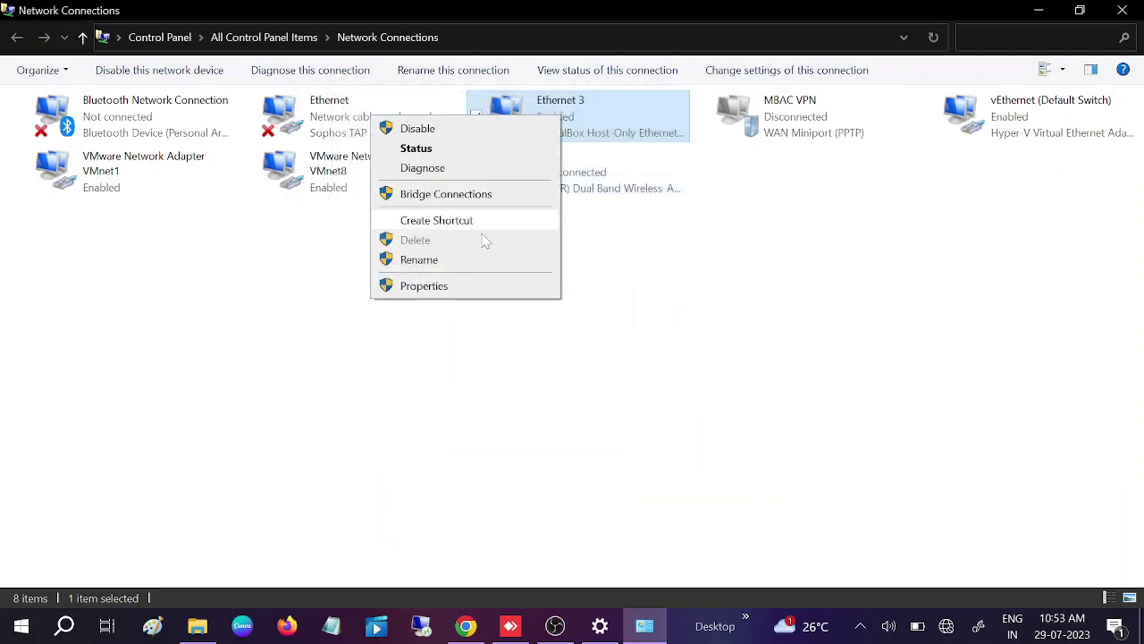
left_click(454, 287)
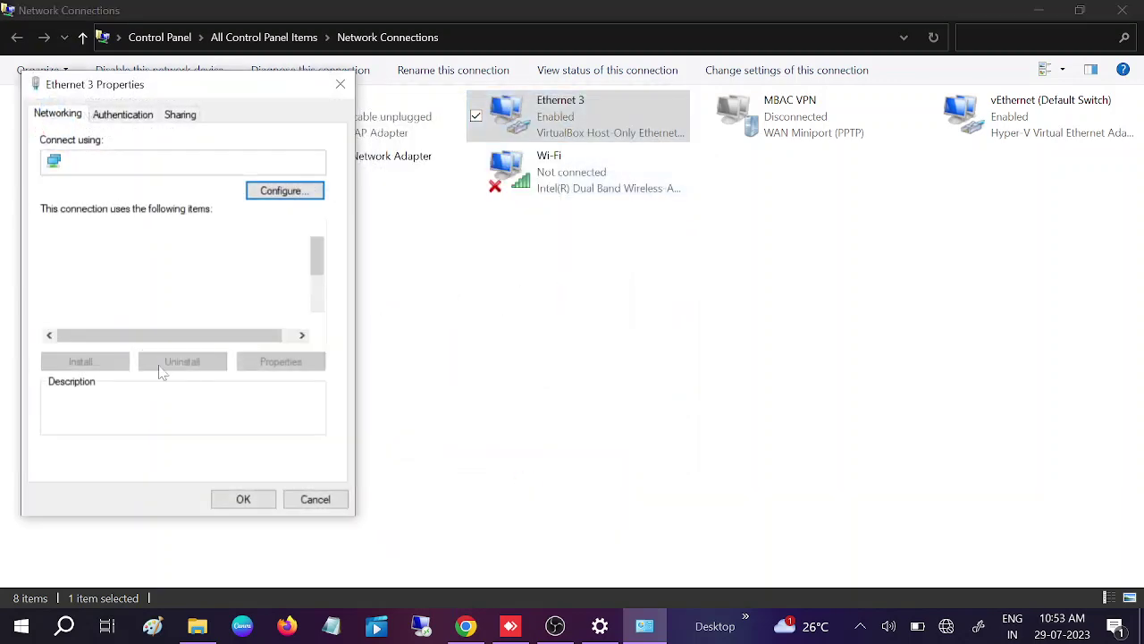
Step: Set Ethernet 3's IPv4 DNS servers to 8.8.8.8 preferred and 8.8.4.4 alternate
left_click_drag(217, 82, 324, 90)
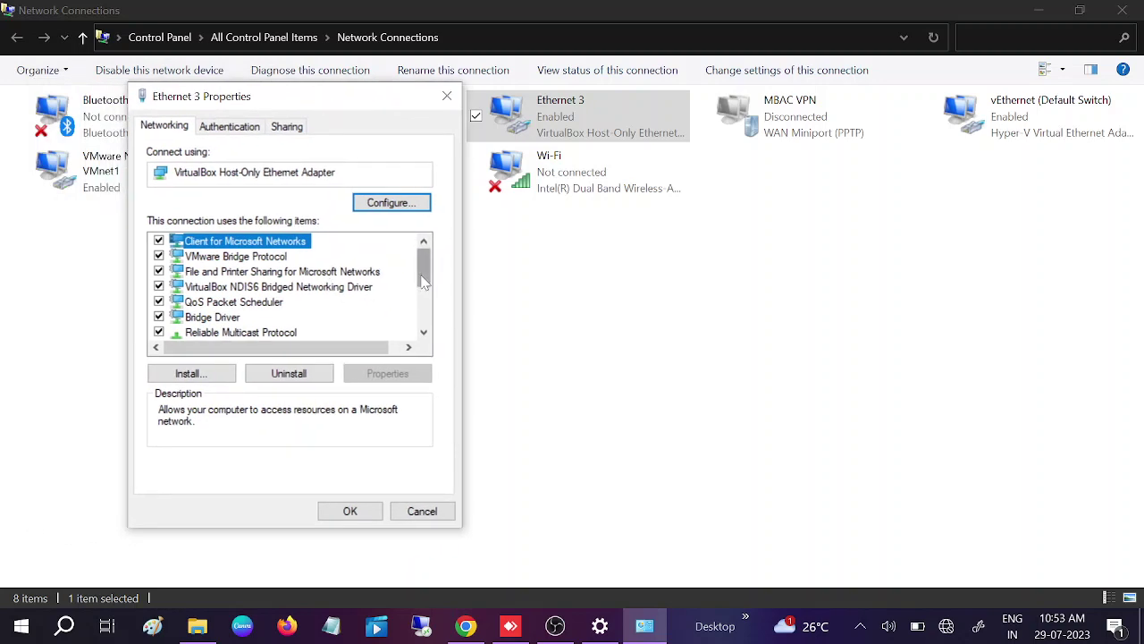
scroll(375, 302, "down", 2)
left_click(290, 287)
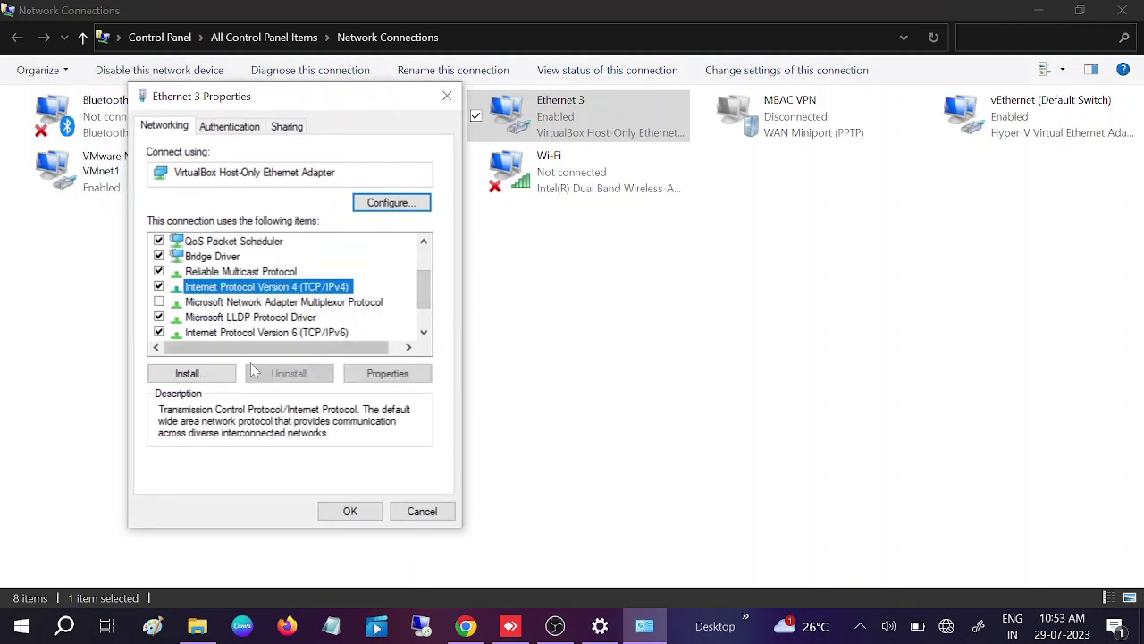
left_click(384, 373)
left_click_drag(391, 166, 516, 143)
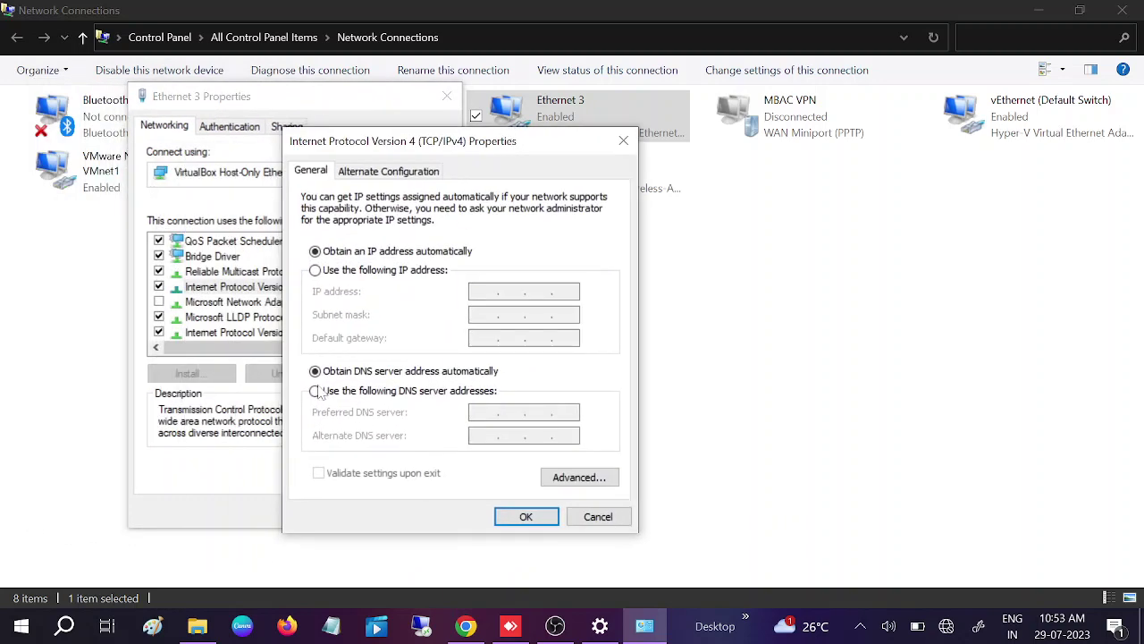
left_click(317, 392)
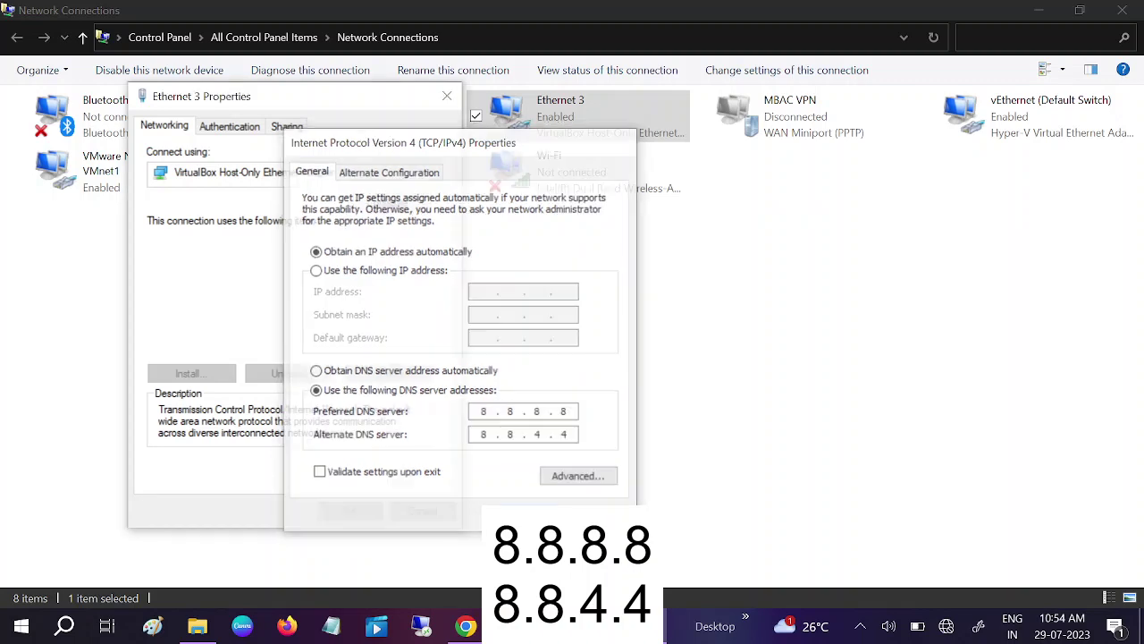
left_click(512, 513)
left_click(356, 507)
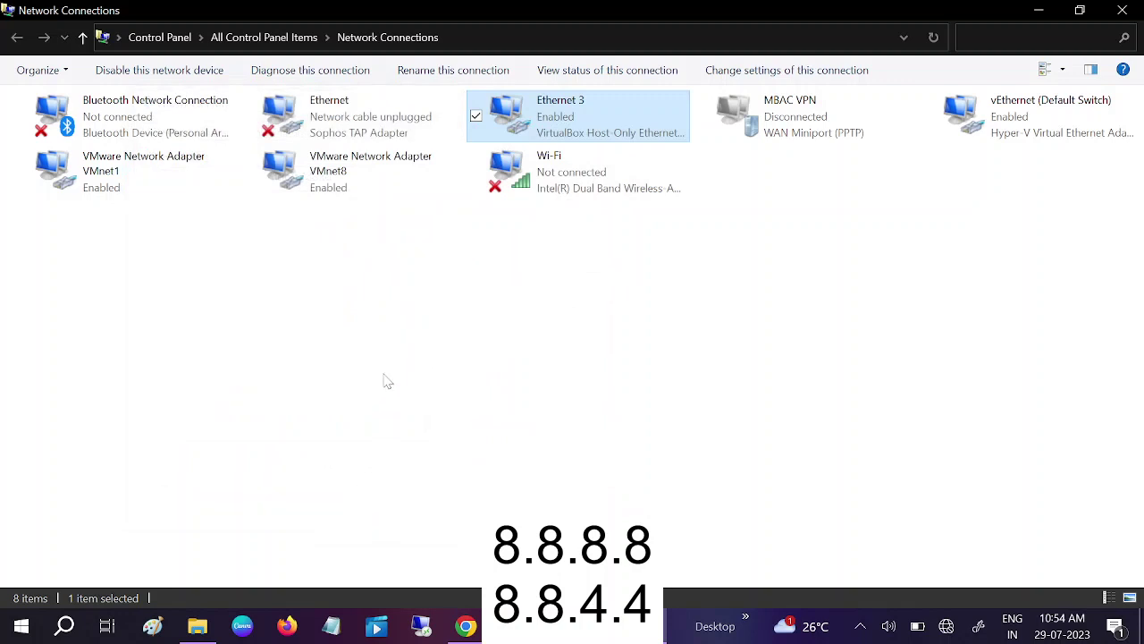
right_click(384, 375)
Step: Refresh the connections list and run Diagnose on Ethernet 3
left_click(284, 444)
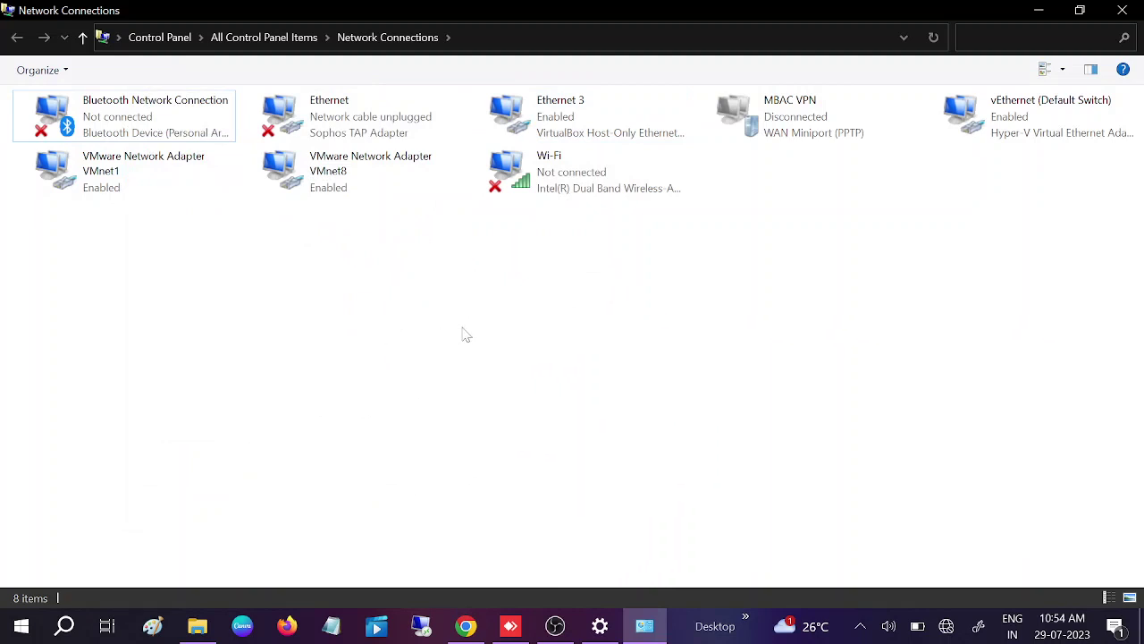
left_click(575, 123)
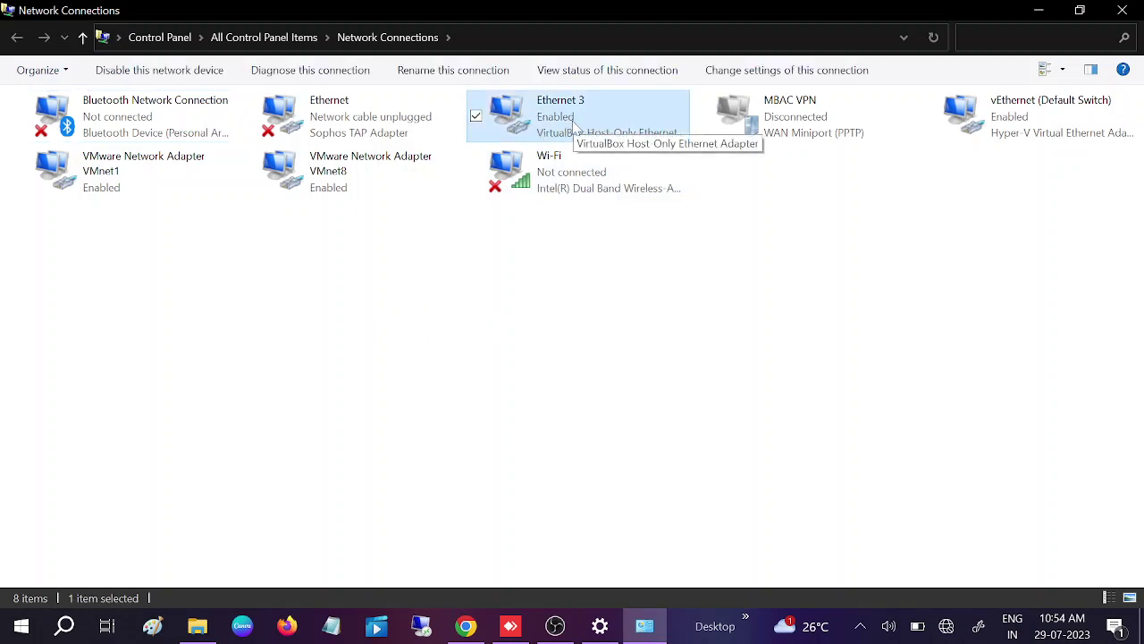
right_click(582, 118)
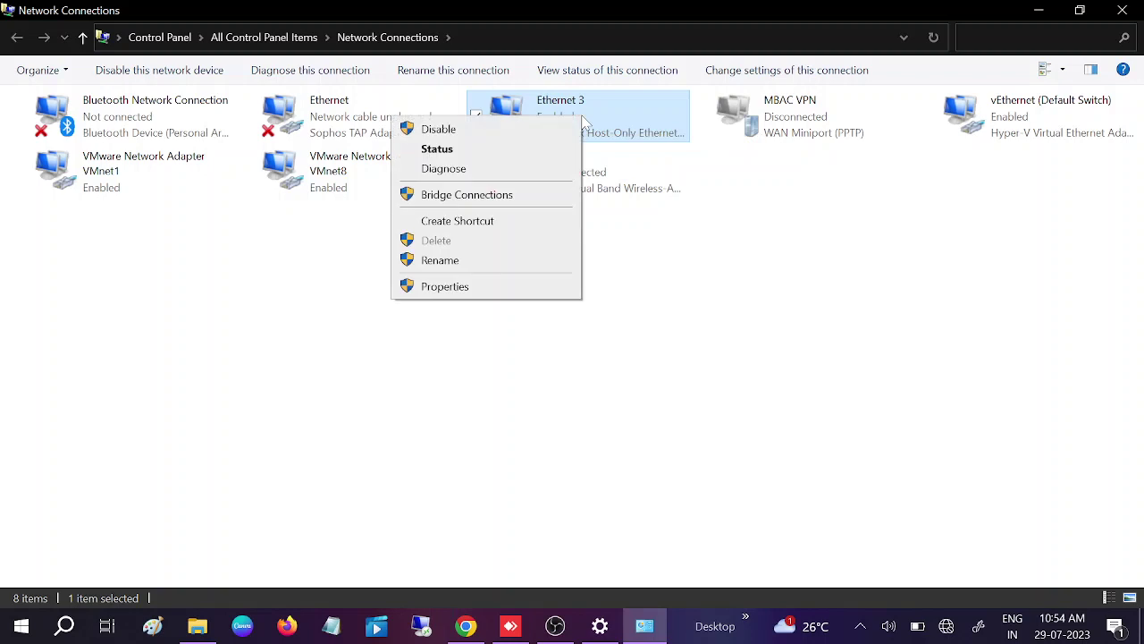
left_click(447, 168)
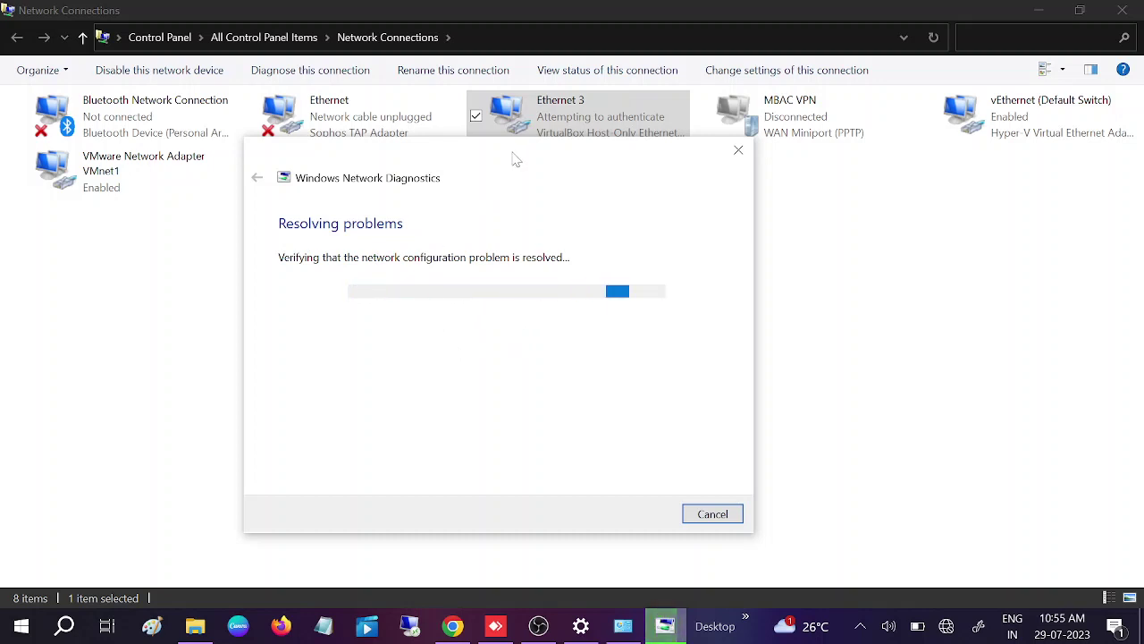
Step: Dismiss the unresolved troubleshooter and close Network Connections and the Settings window
left_click_drag(510, 158, 498, 141)
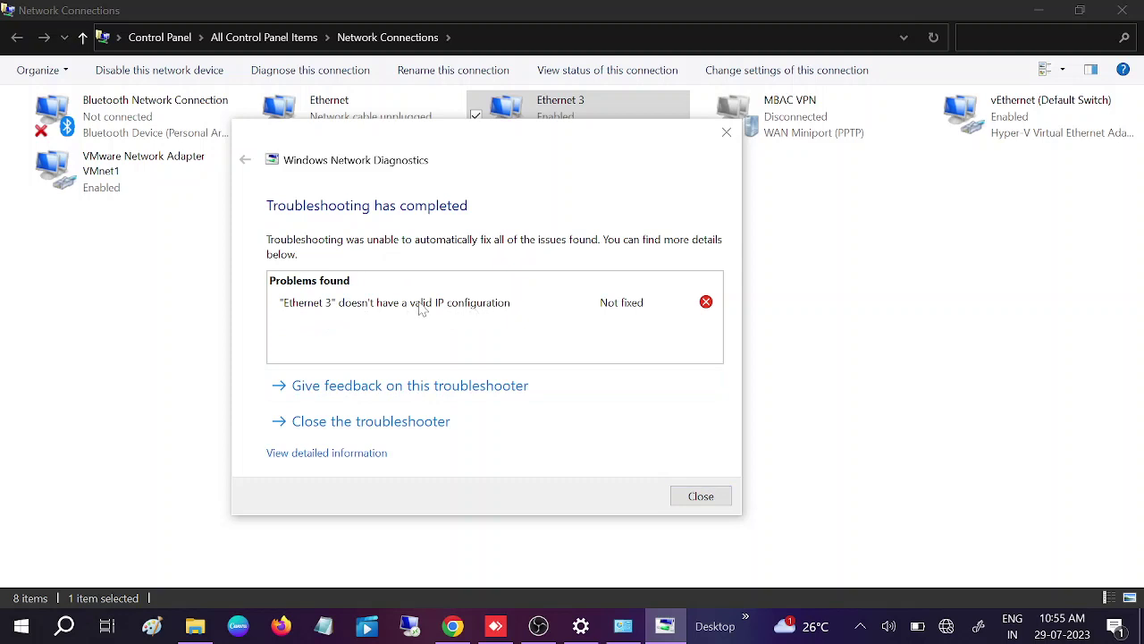
left_click(701, 497)
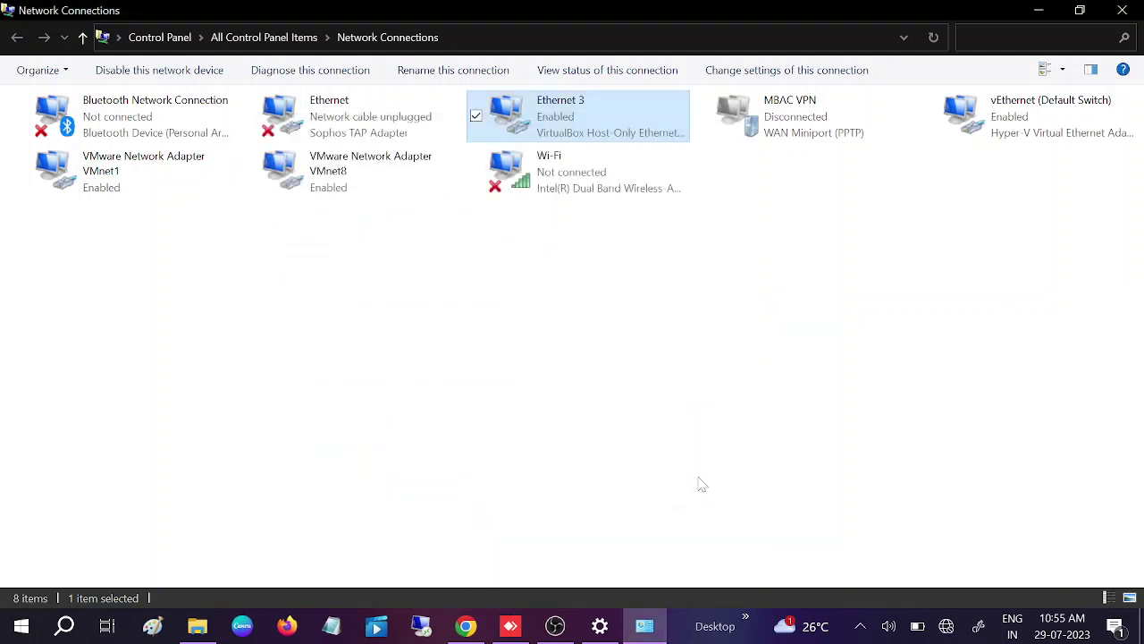
left_click(1123, 10)
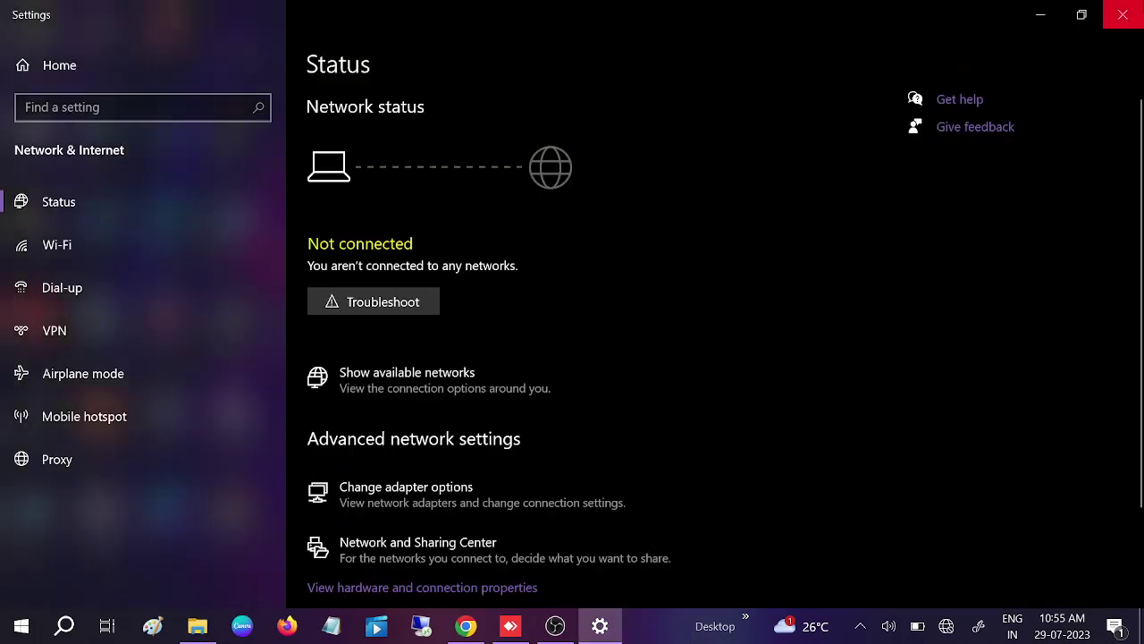
left_click(1122, 10)
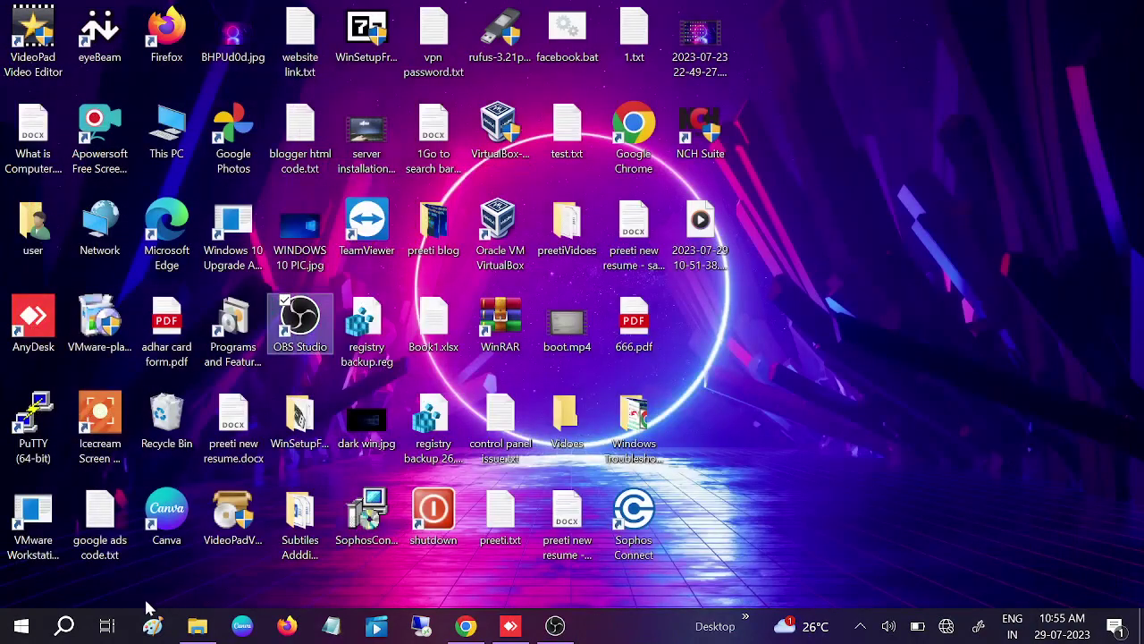
Step: Open Device Manager from a 'devi' search and select Hyper-V Virtual Ethernet Adapter under Network adapters
left_click(65, 628)
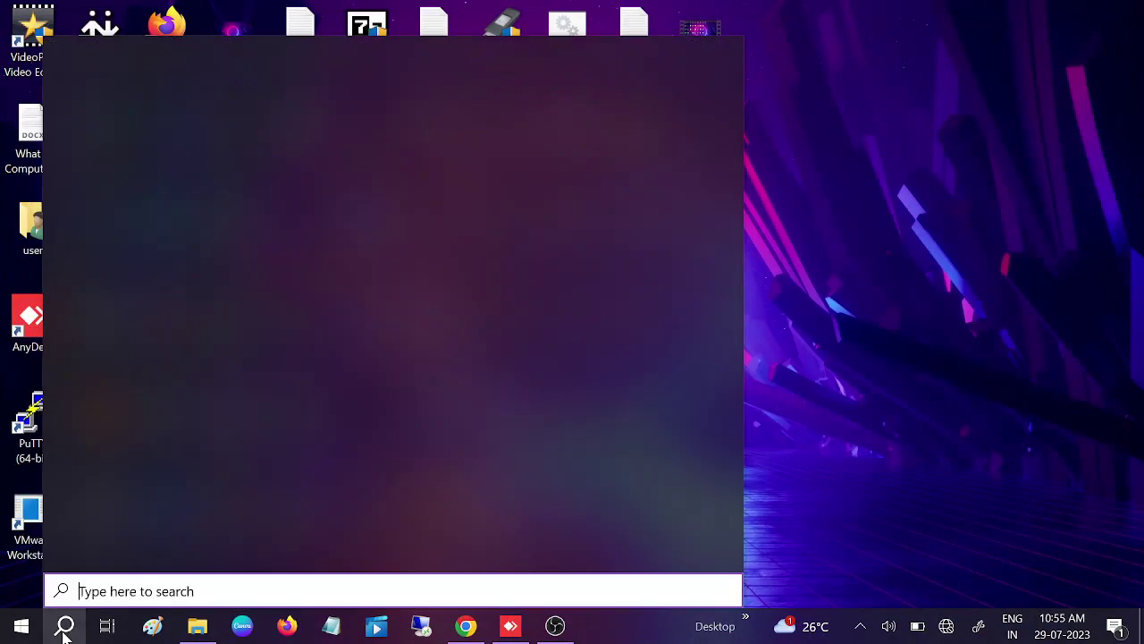
type("devi")
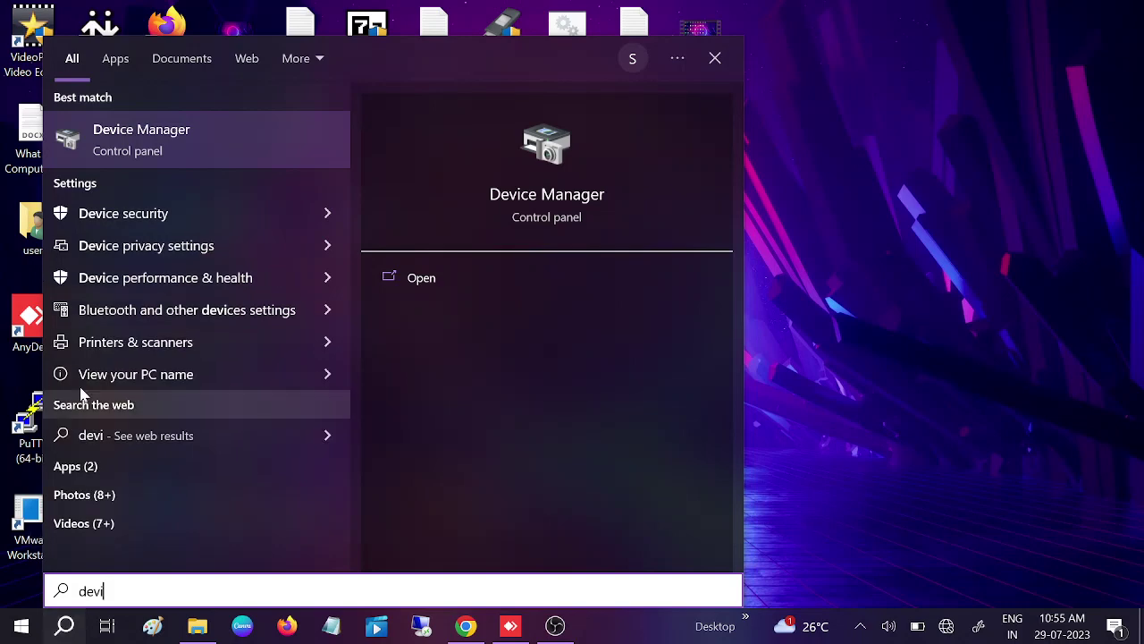
left_click(209, 162)
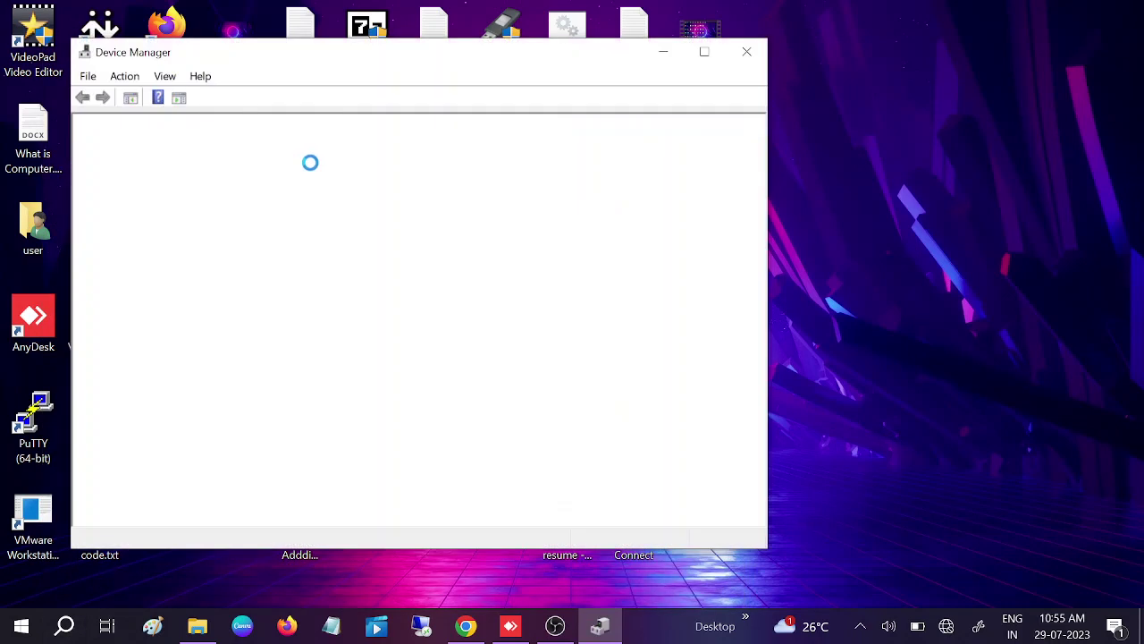
left_click_drag(383, 57, 509, 33)
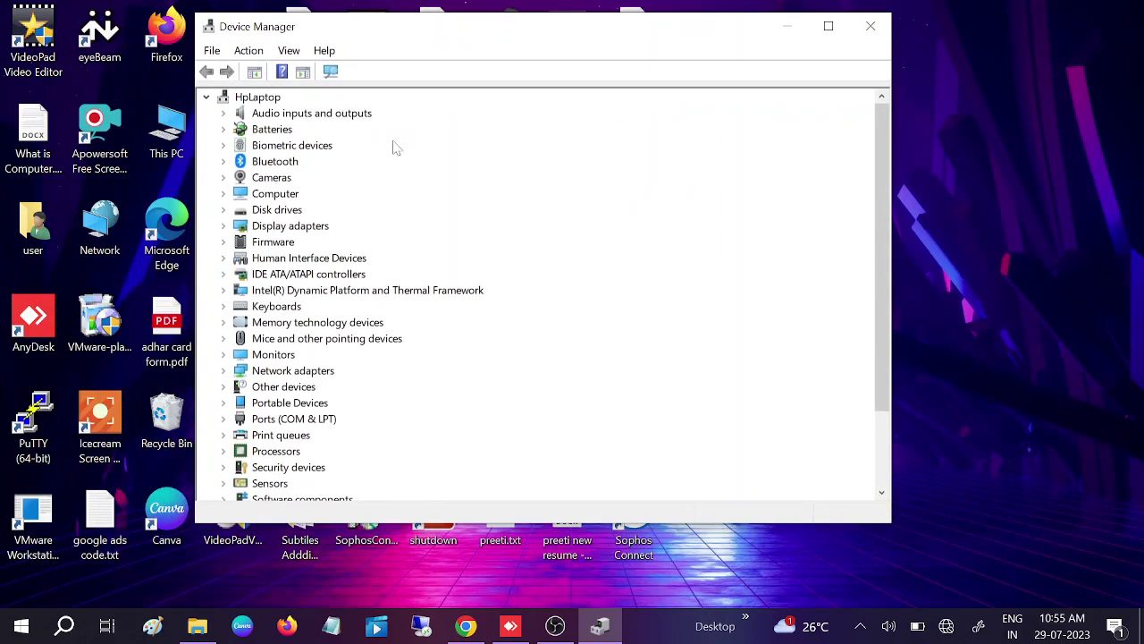
left_click(225, 371)
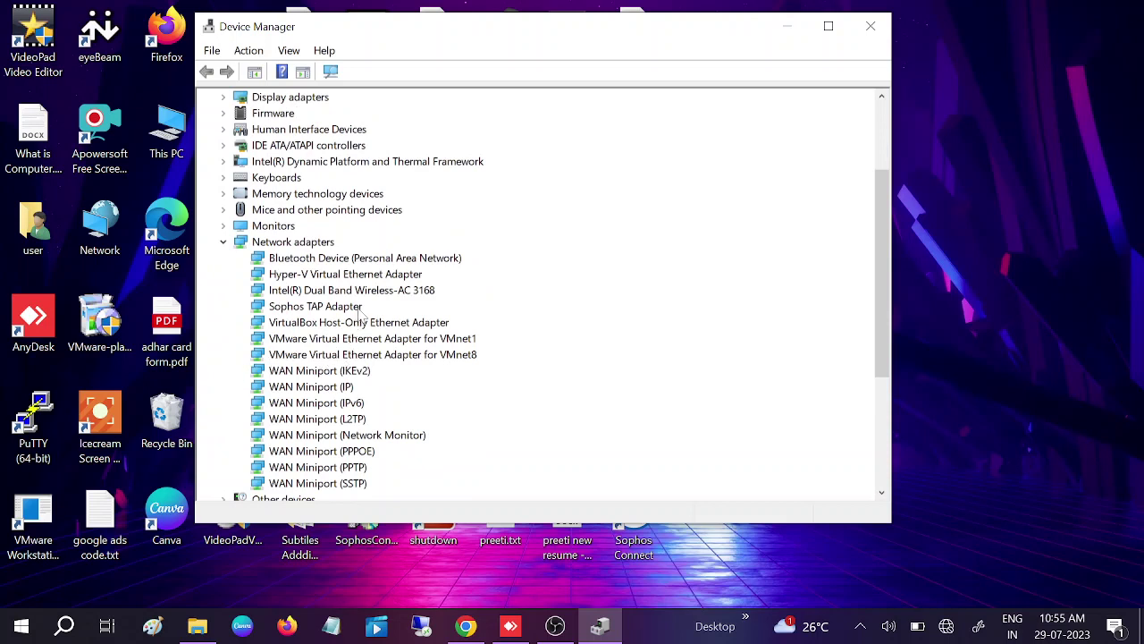
left_click(324, 276)
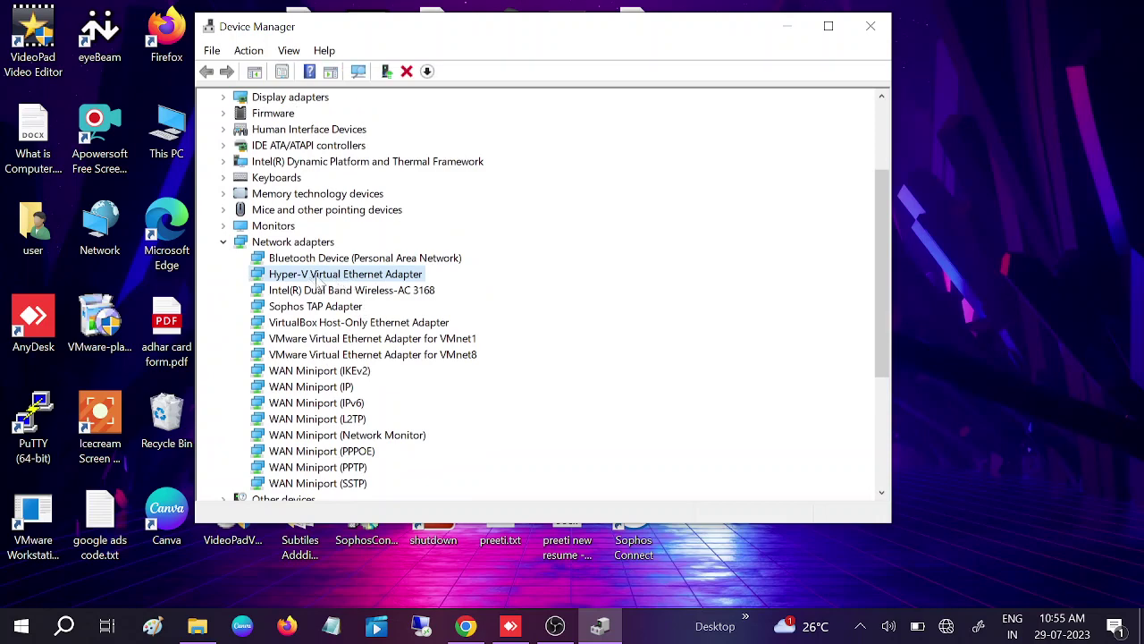
Step: Reinstall the Hyper-V Virtual Ethernet Adapter driver from the local driver list, then close Device Manager
right_click(323, 280)
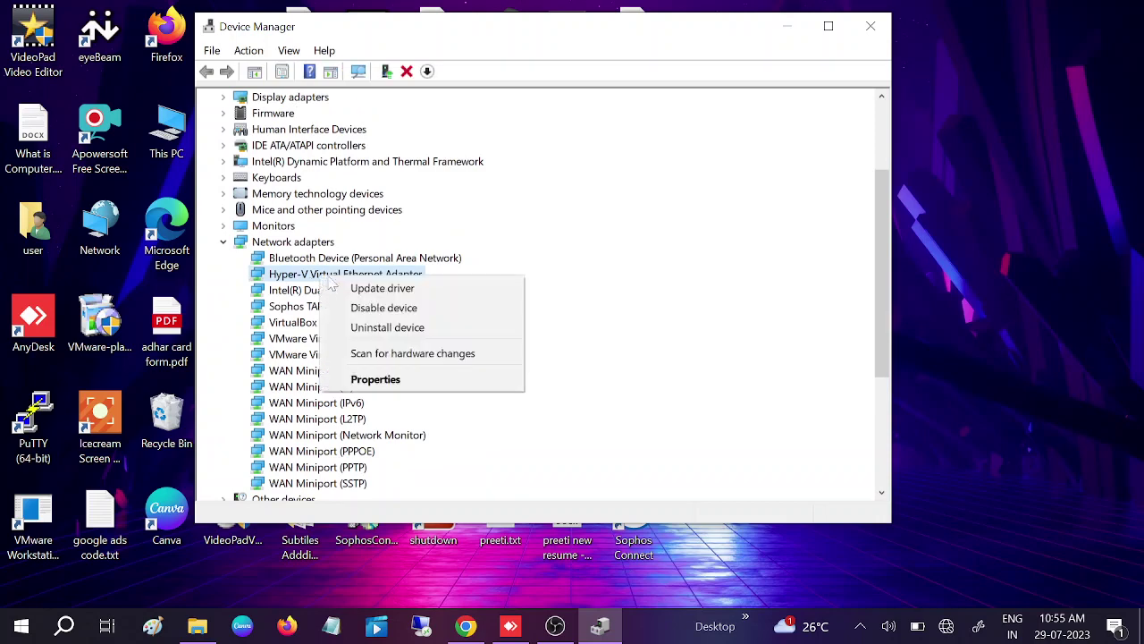
left_click(374, 294)
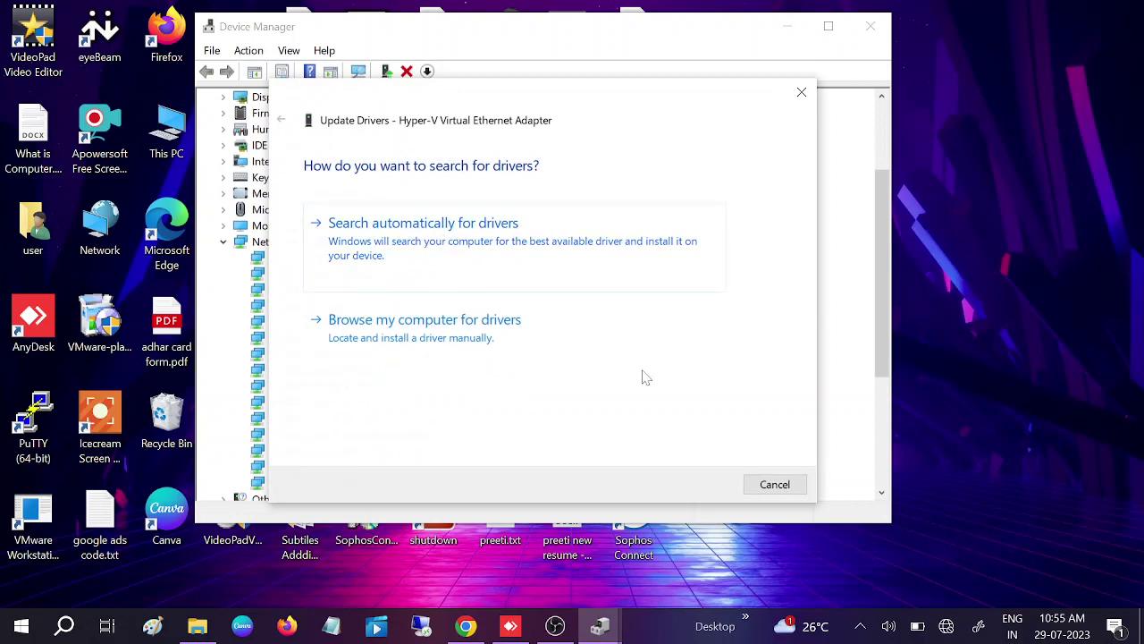
left_click(418, 339)
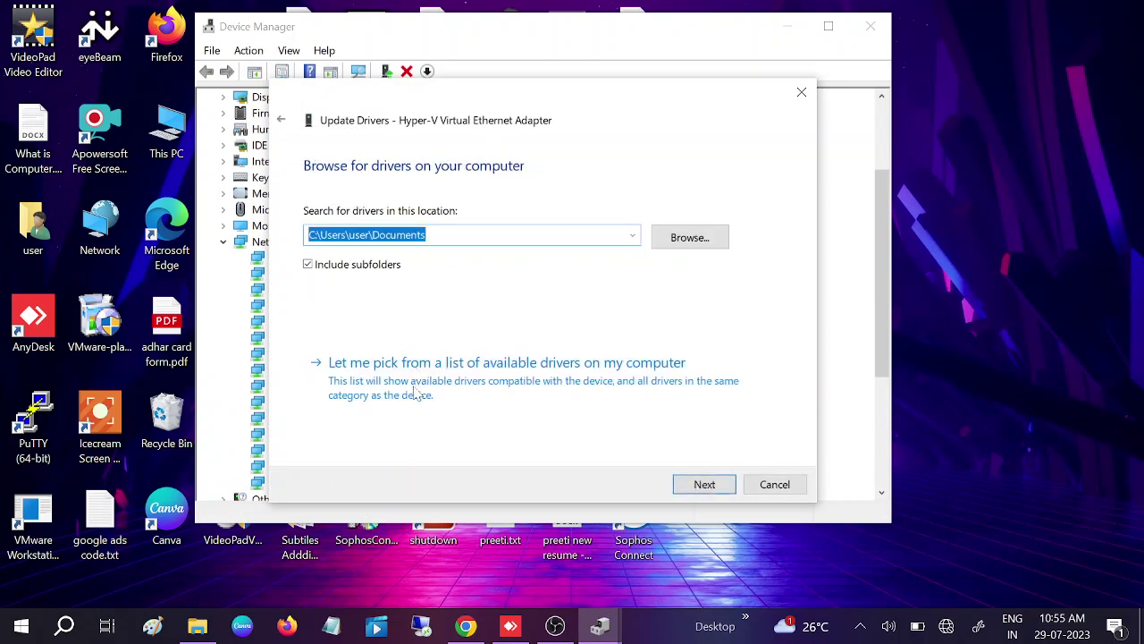
left_click(376, 383)
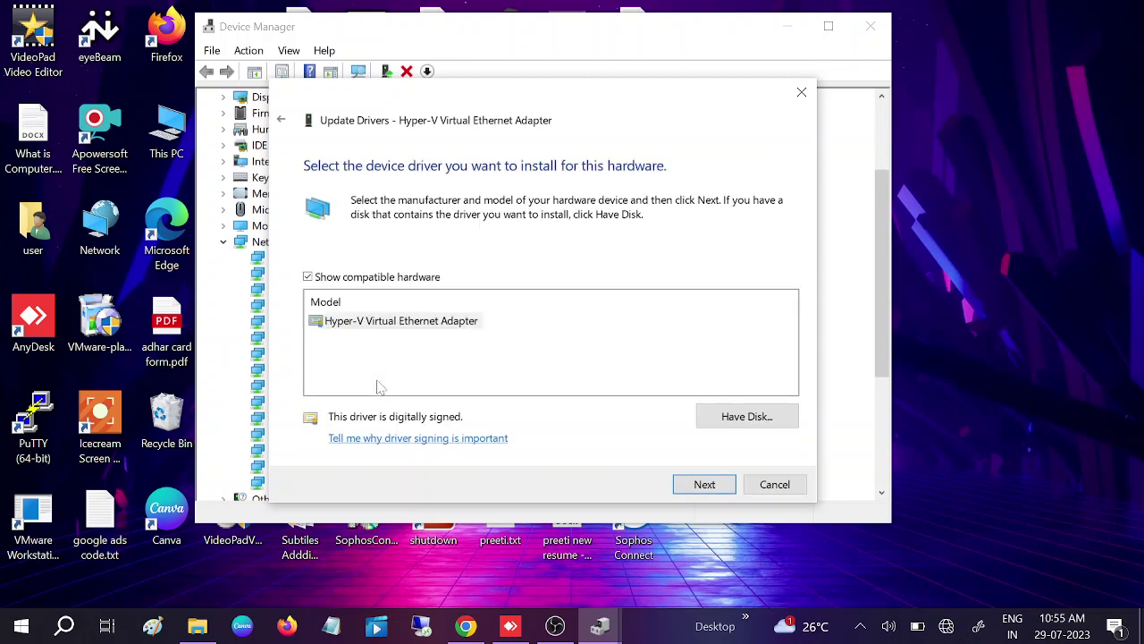
left_click(399, 320)
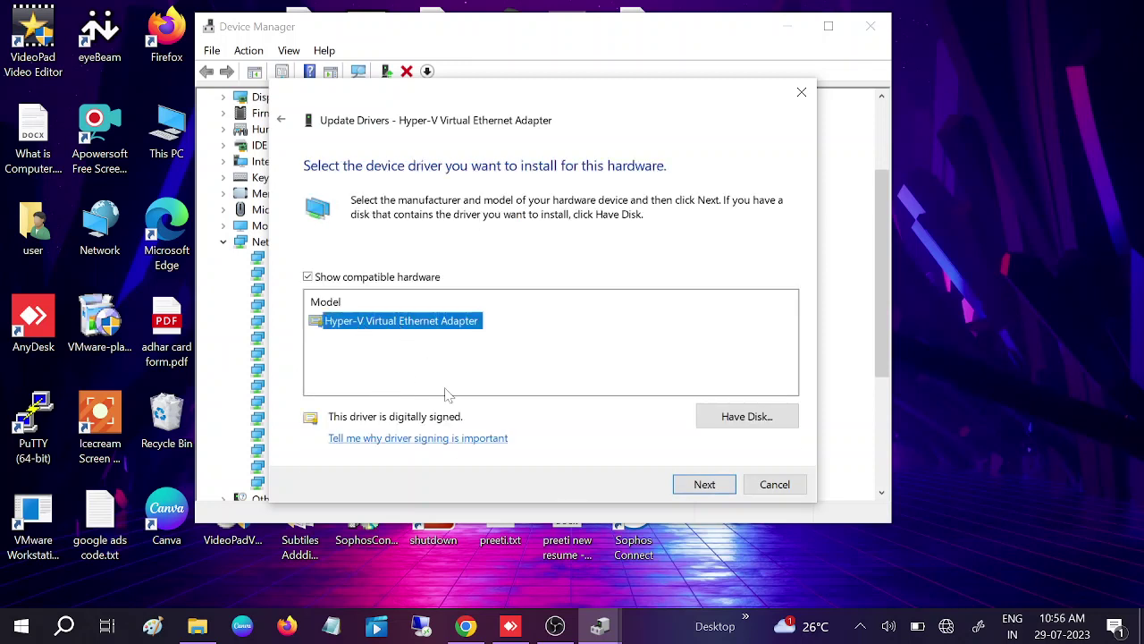
left_click(704, 483)
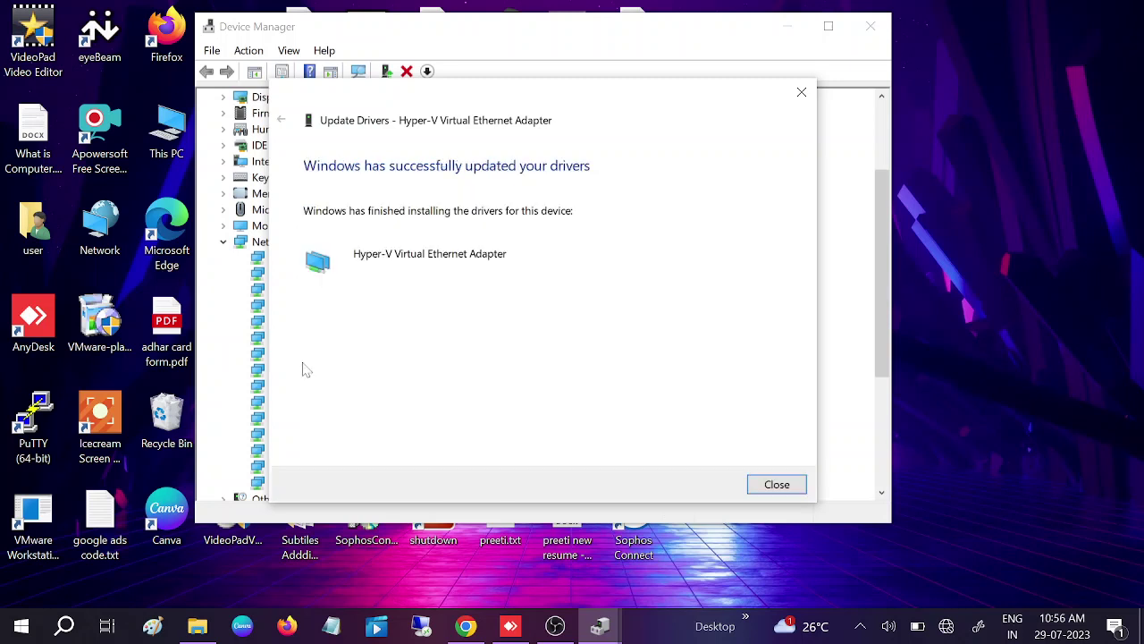
left_click(775, 485)
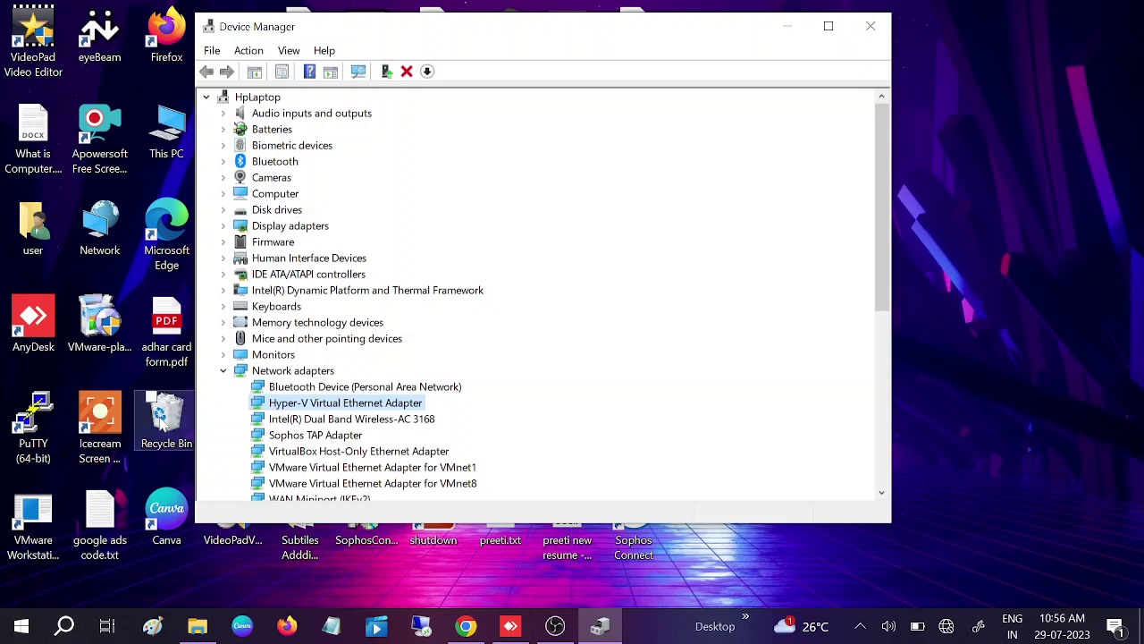
left_click(871, 28)
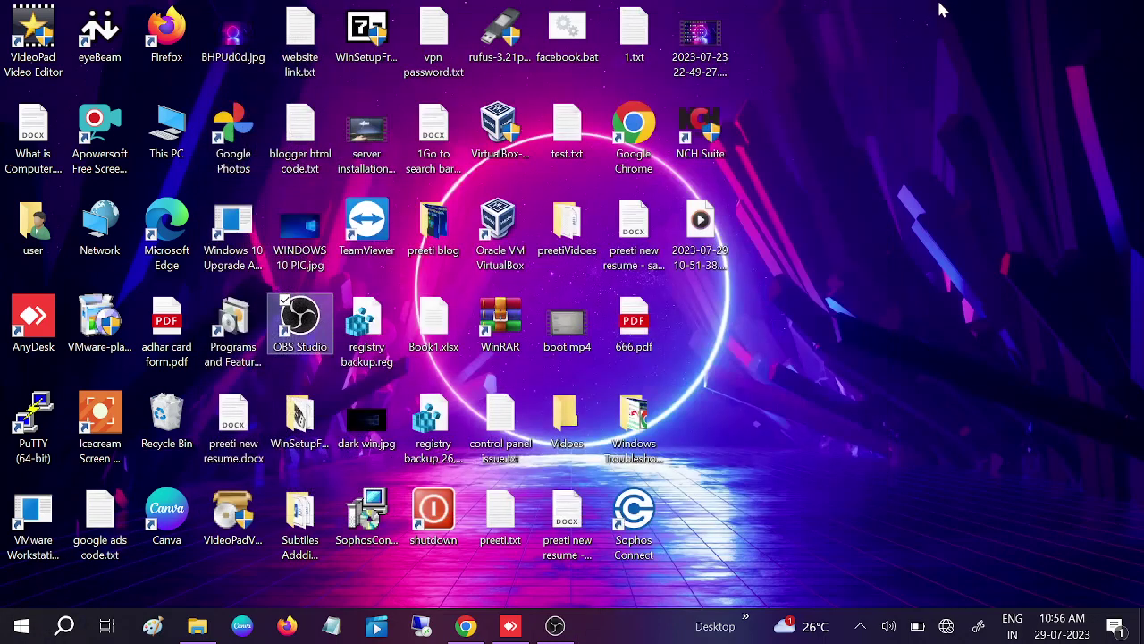
Step: Launch Command Prompt as administrator from a 'cmd' search
left_click(63, 630)
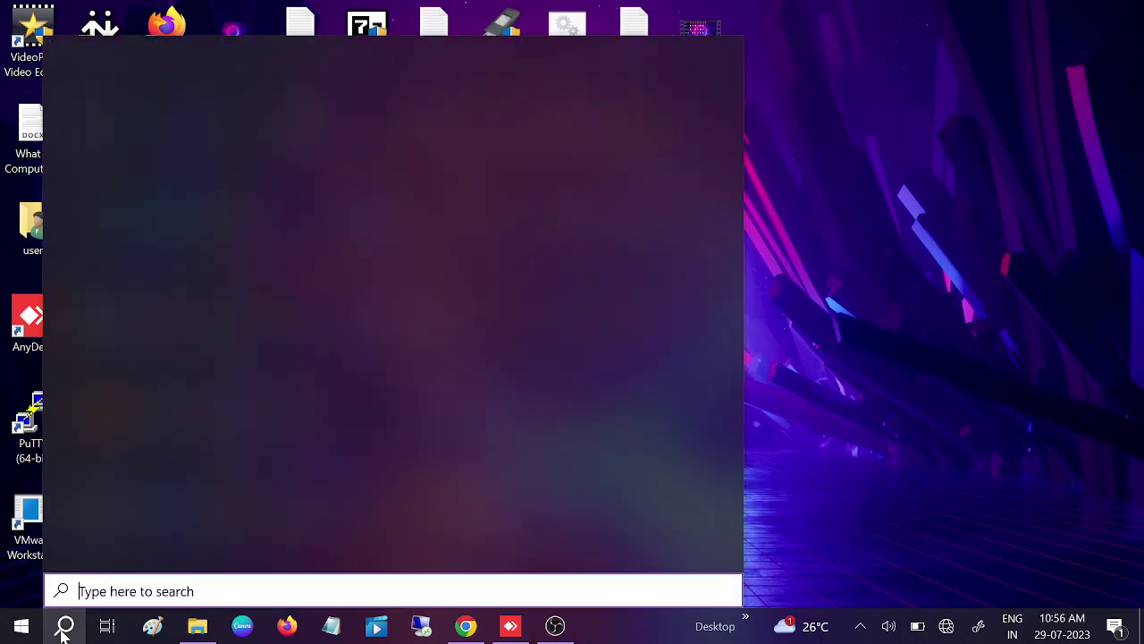
type("cmd")
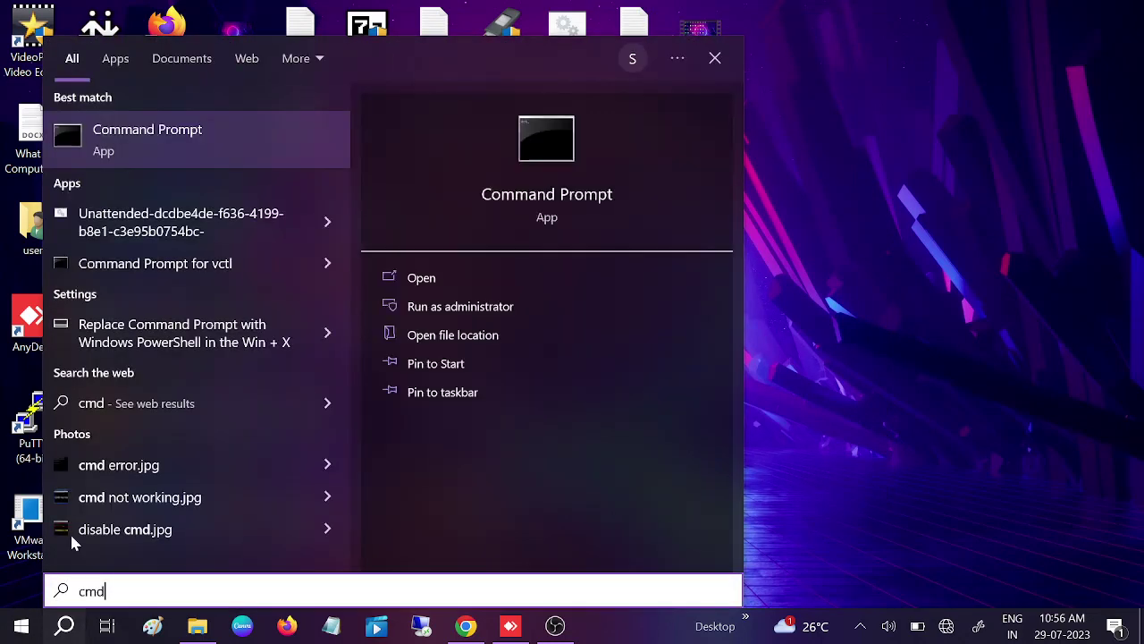
right_click(270, 153)
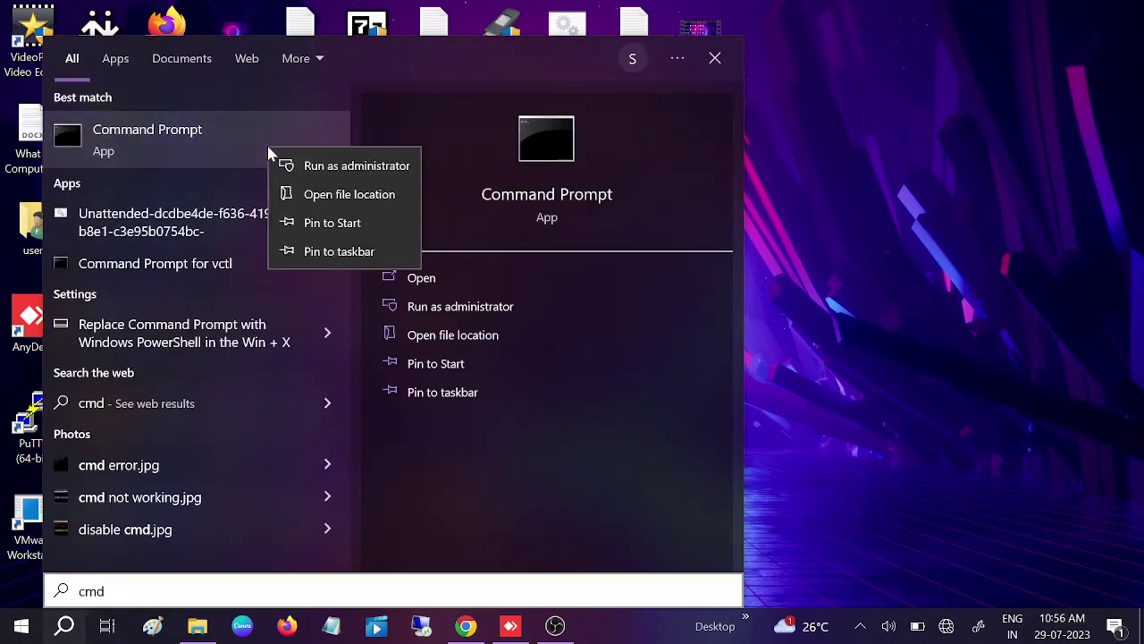
left_click(349, 166)
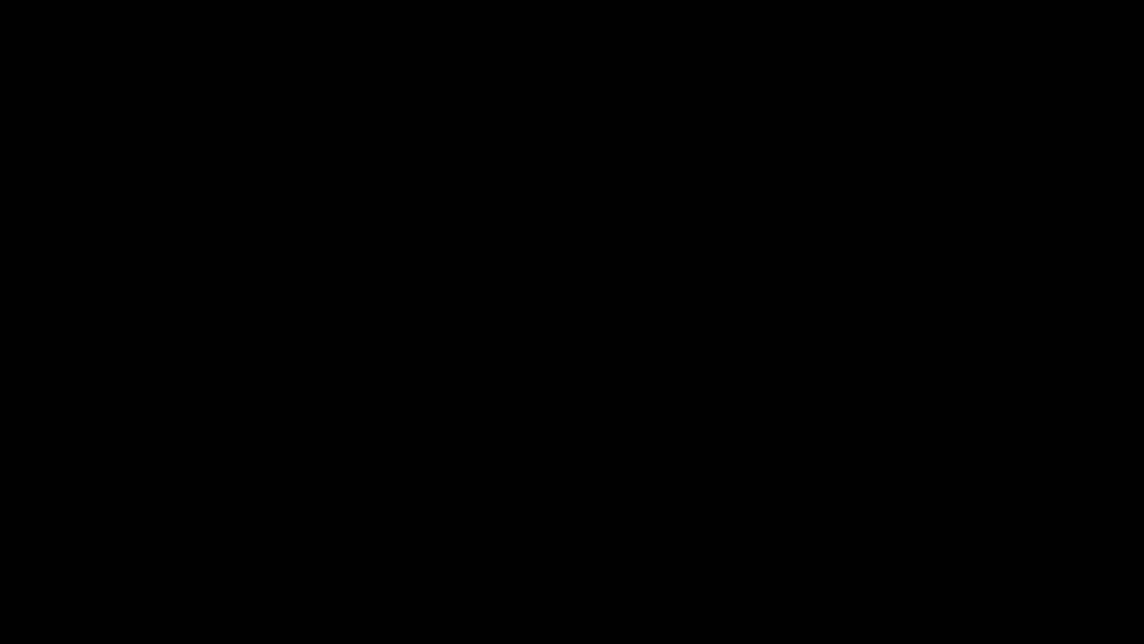
left_click(1077, 48)
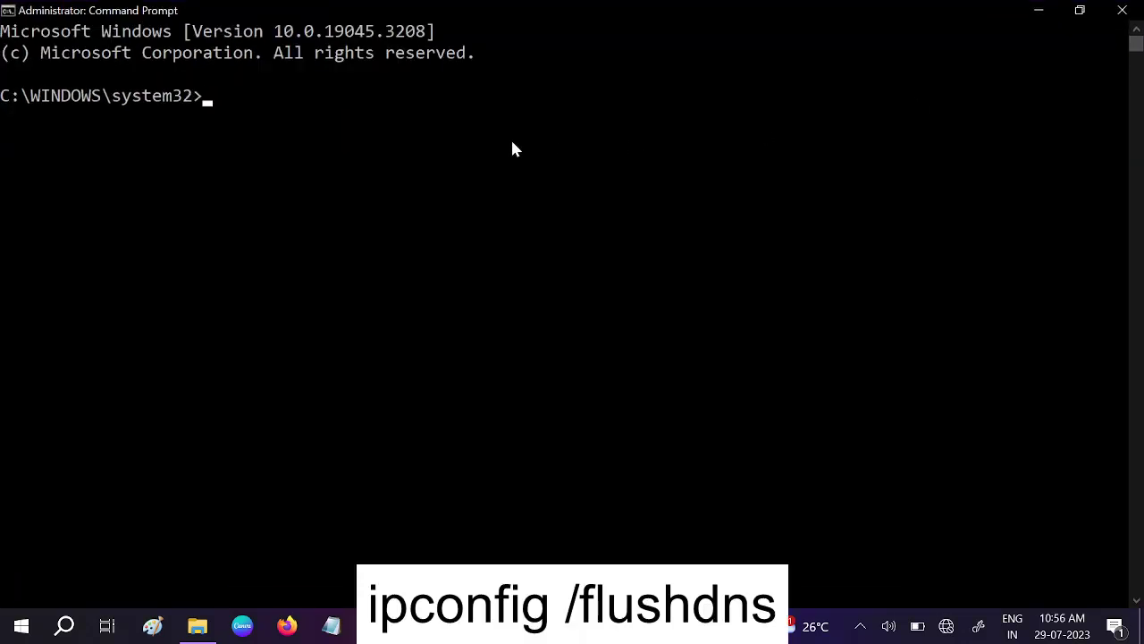
Step: Run ipconfig /flushdns and close the console after the success message
type("ipconfig")
key("BackSpace")
type("g ")
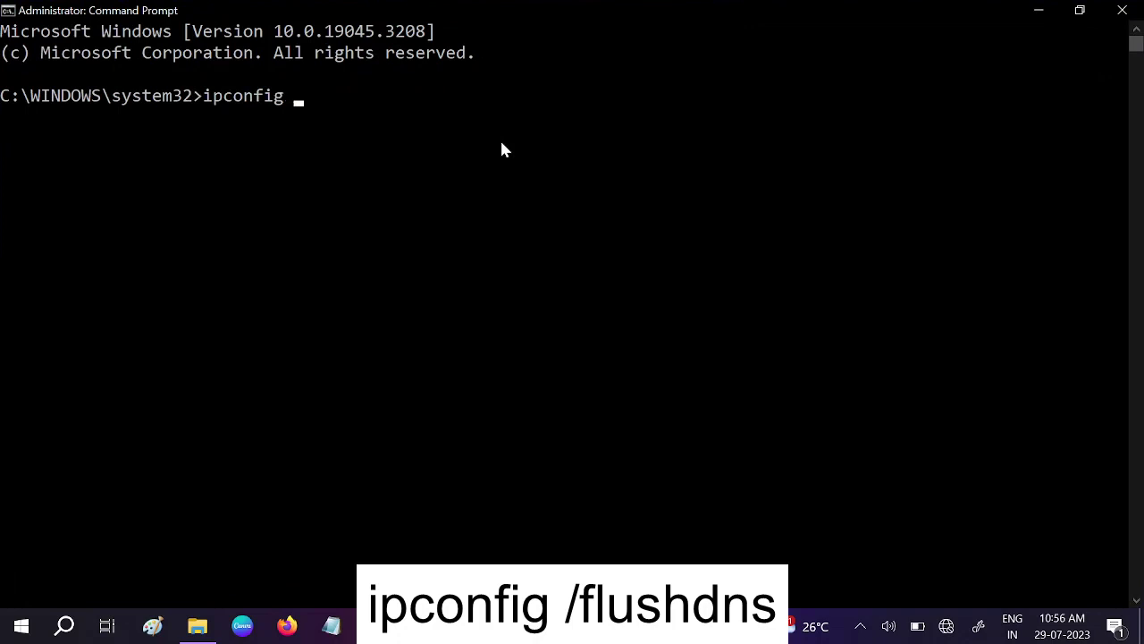
type("/flushdns")
key("Return")
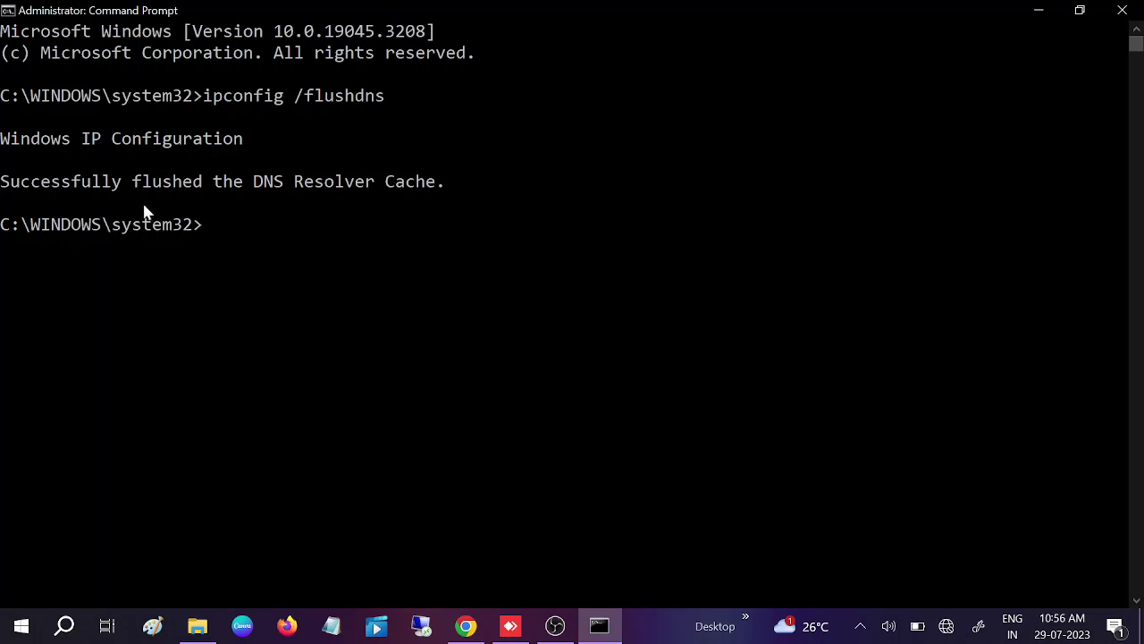
left_click_drag(11, 190, 264, 261)
left_click(1119, 11)
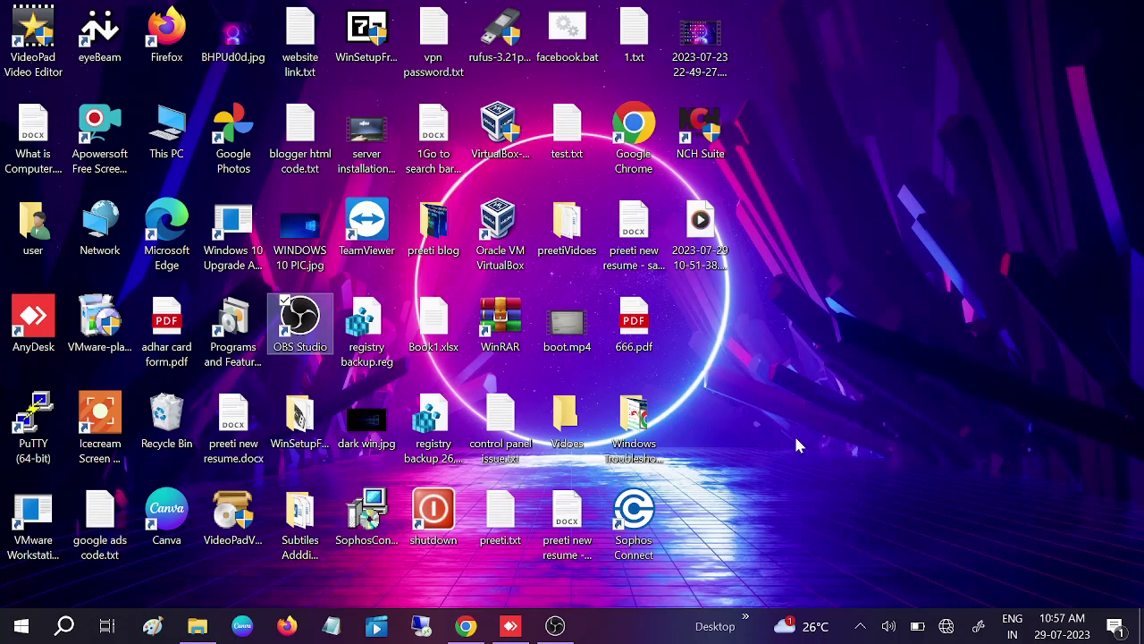
Step: Search Windows for 'network' instead of 'reset net' and open the Network status settings page
left_click(65, 625)
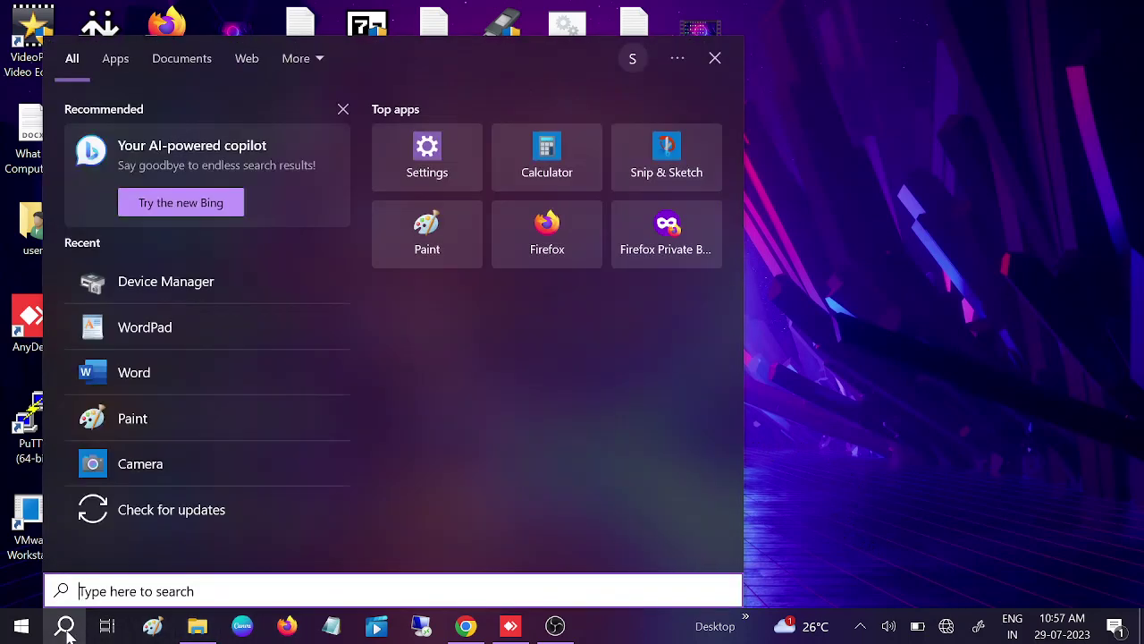
type("res")
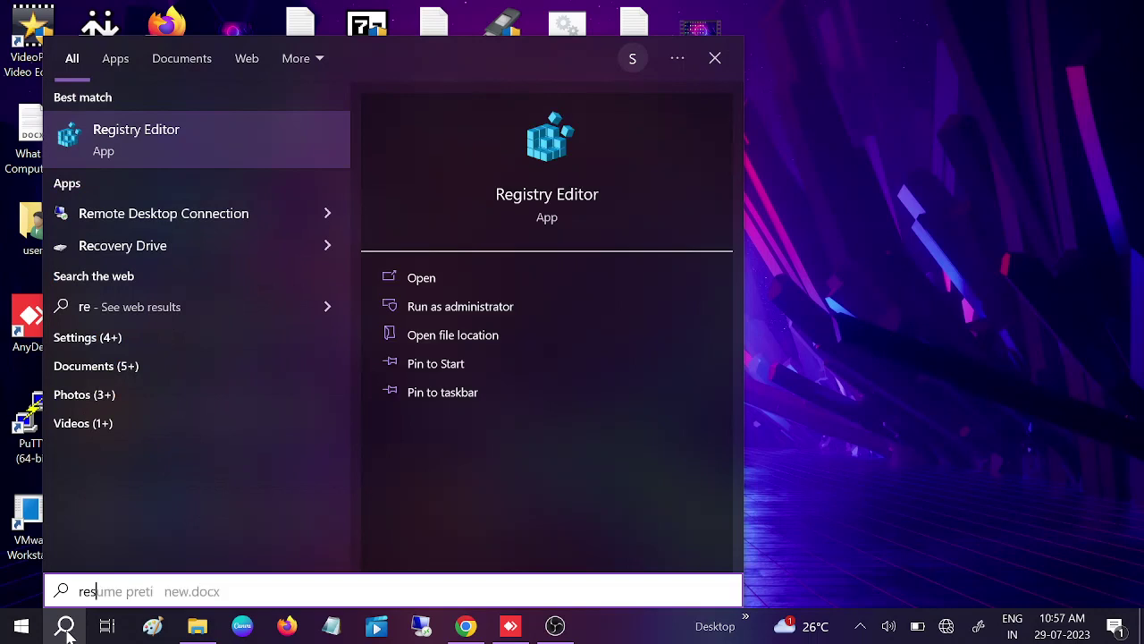
type("et")
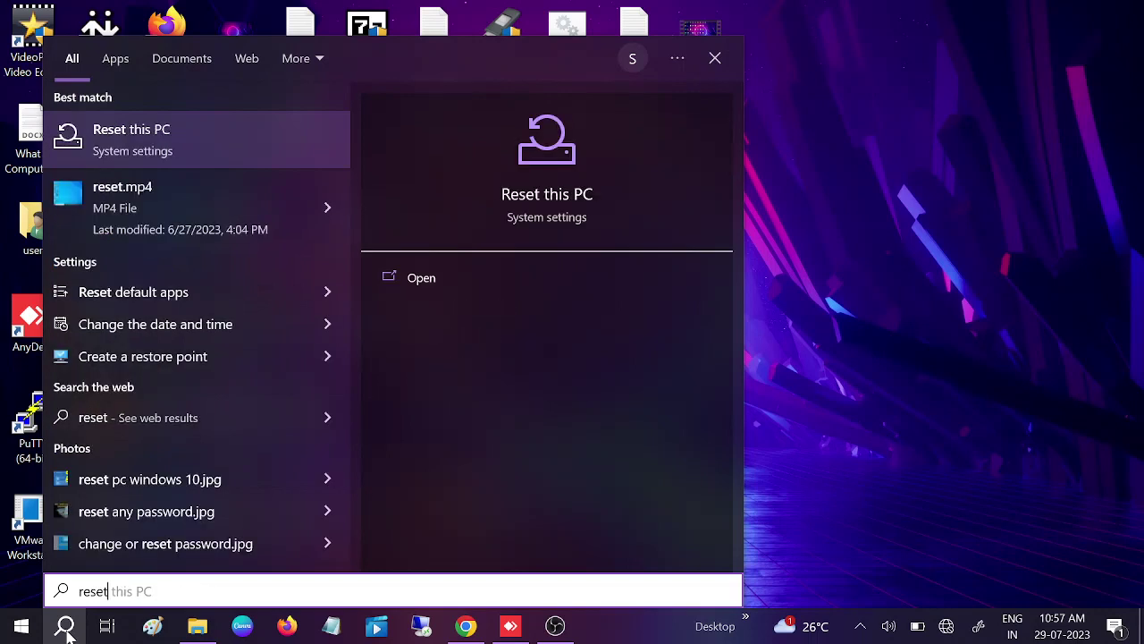
type(" ne")
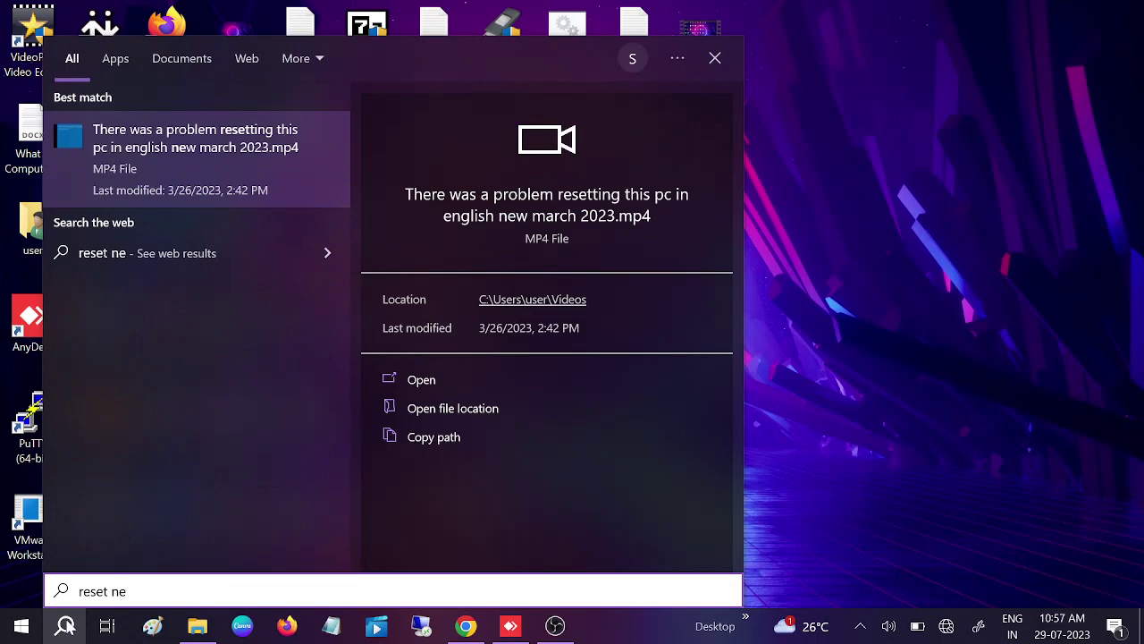
type("t")
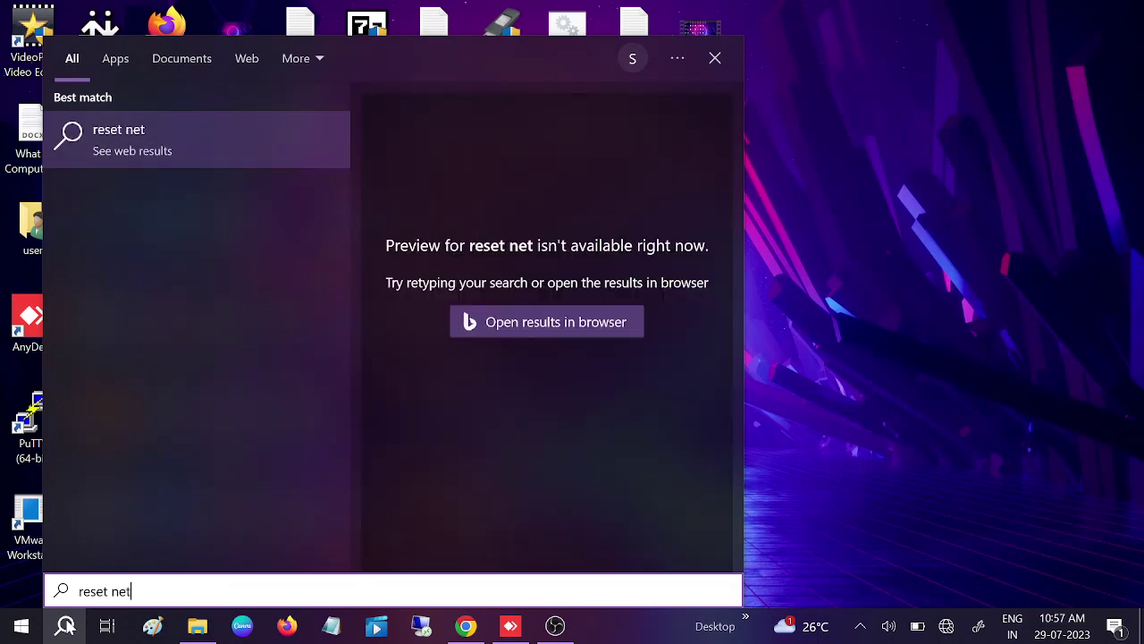
key("BackSpace")
key("BackSpace")
key("BackSpace")
key("BackSpace")
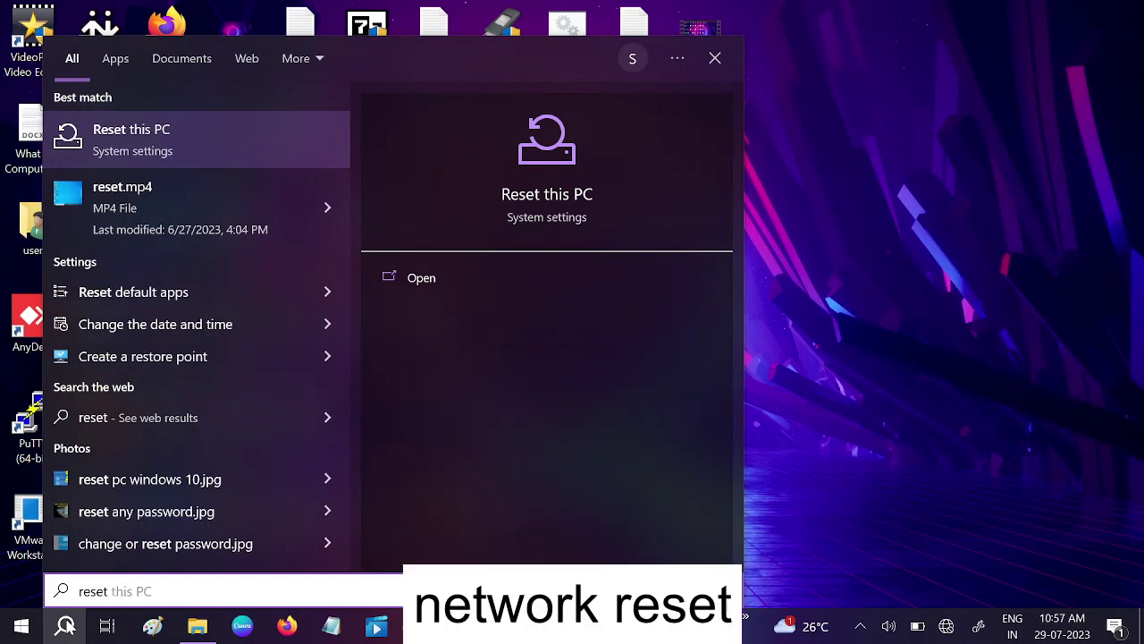
key("BackSpace")
key("BackSpace")
key("BackSpace")
key("BackSpace")
key("BackSpace")
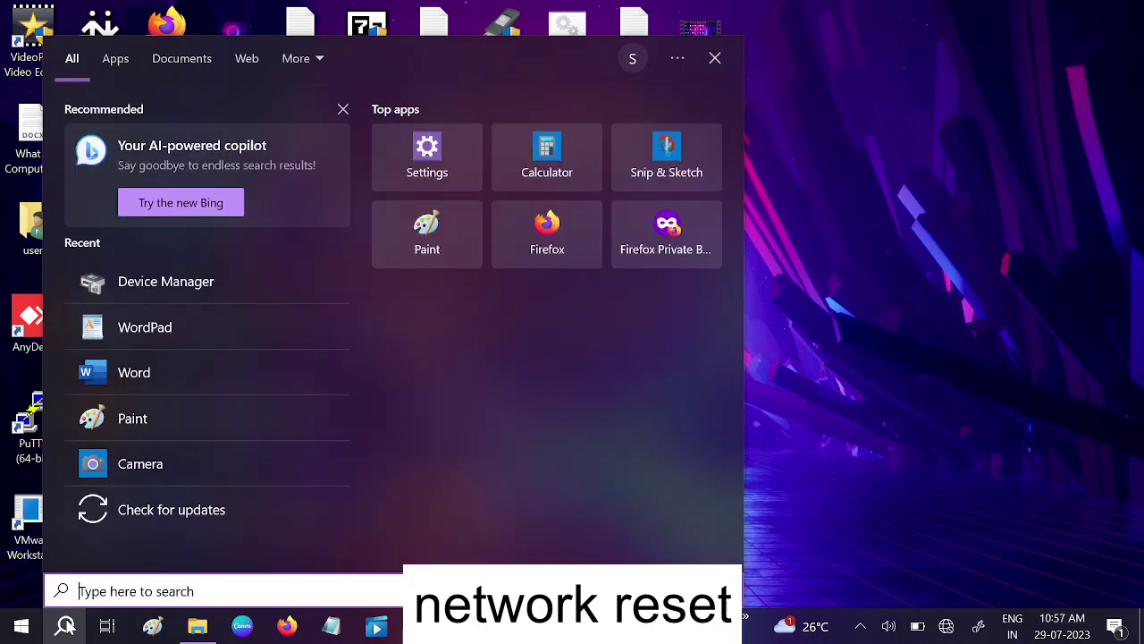
type("netw")
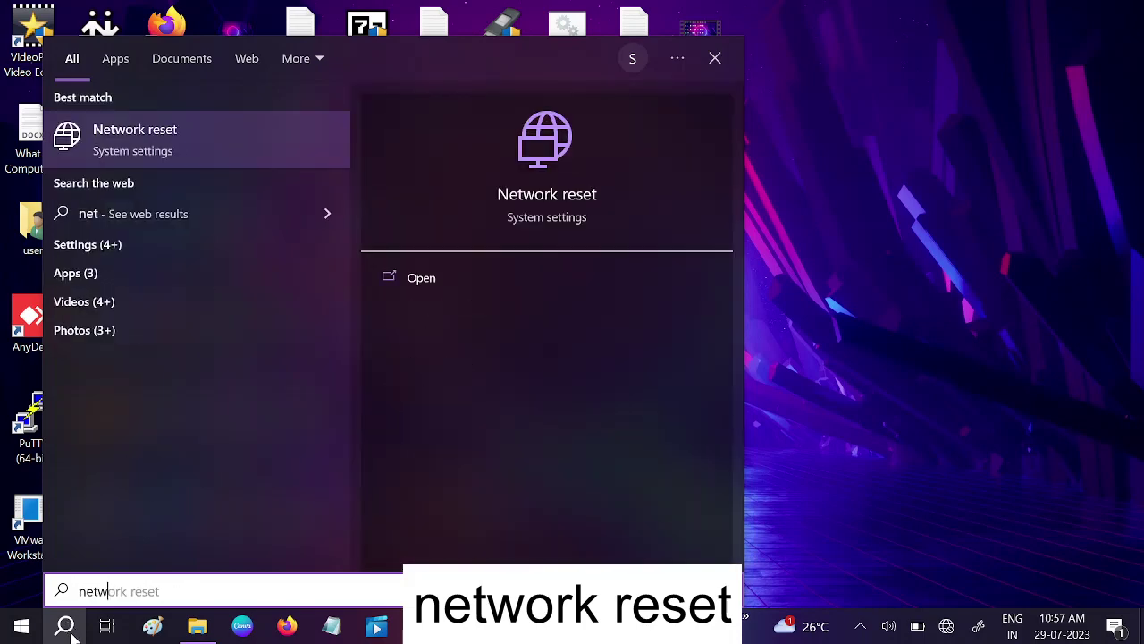
type("eor")
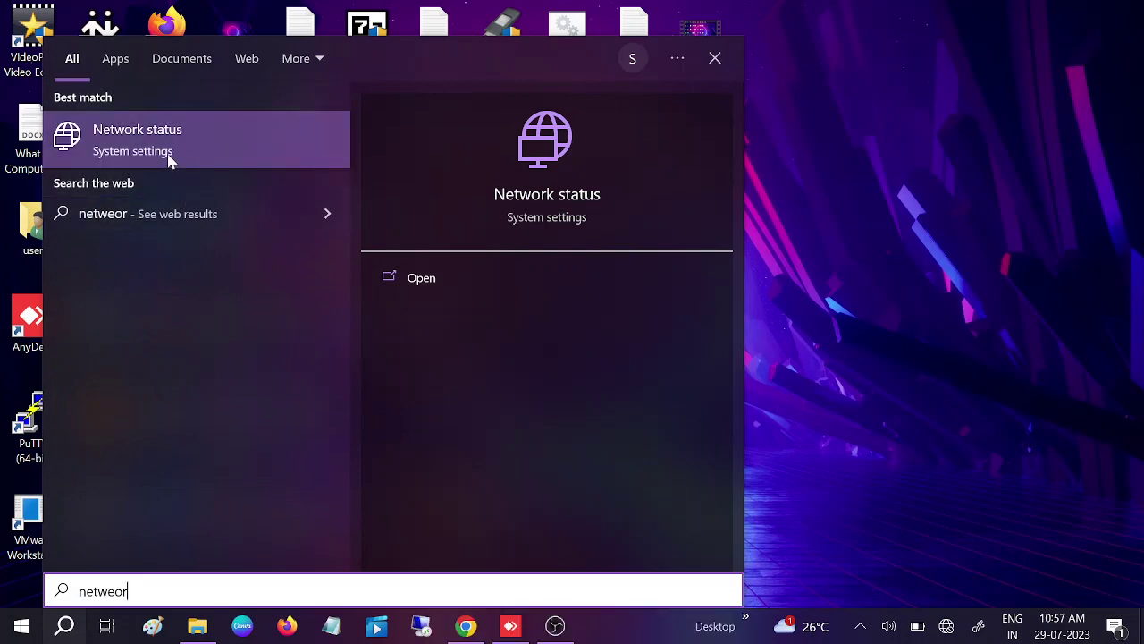
left_click(98, 143)
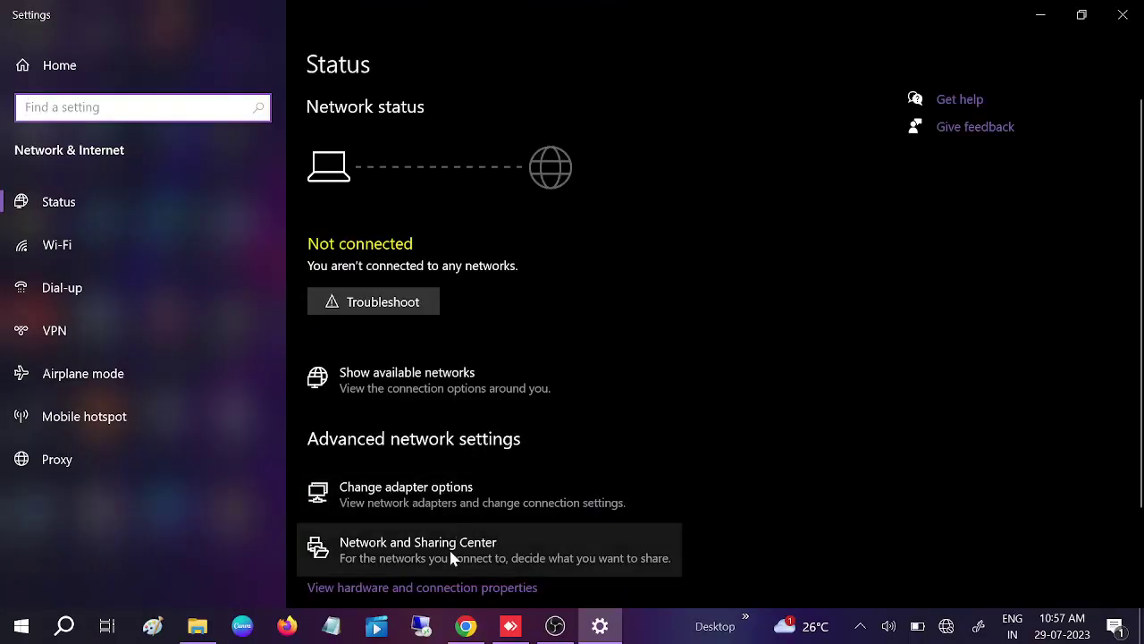
Step: Run Network reset from the Status page and confirm resetting all adapters and networking components
scroll(458, 516, "down", 3)
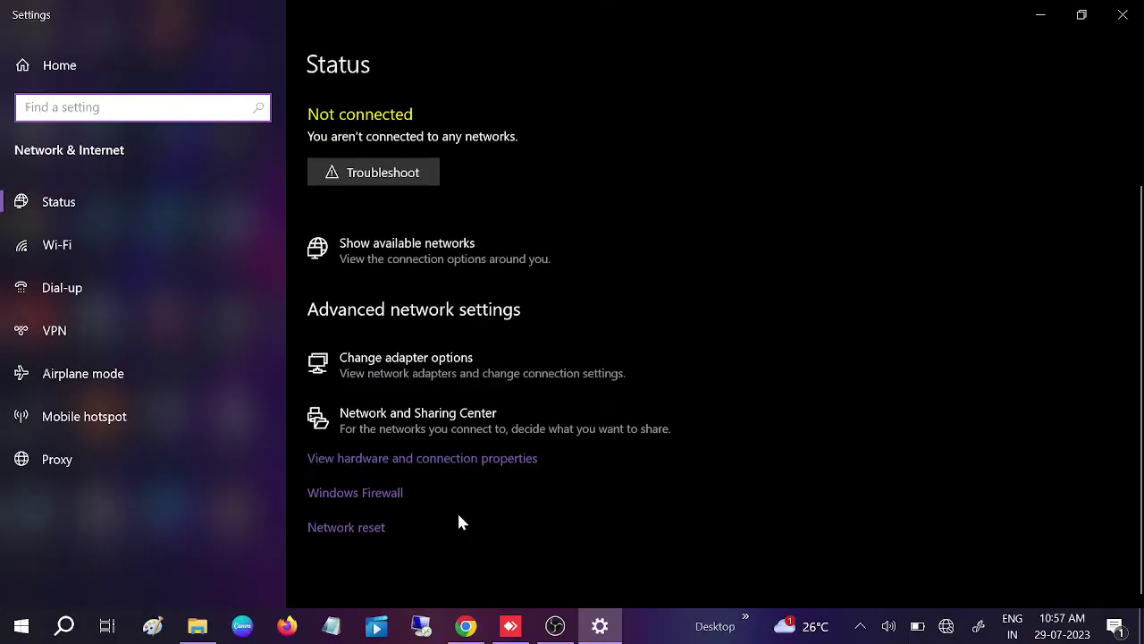
left_click(347, 528)
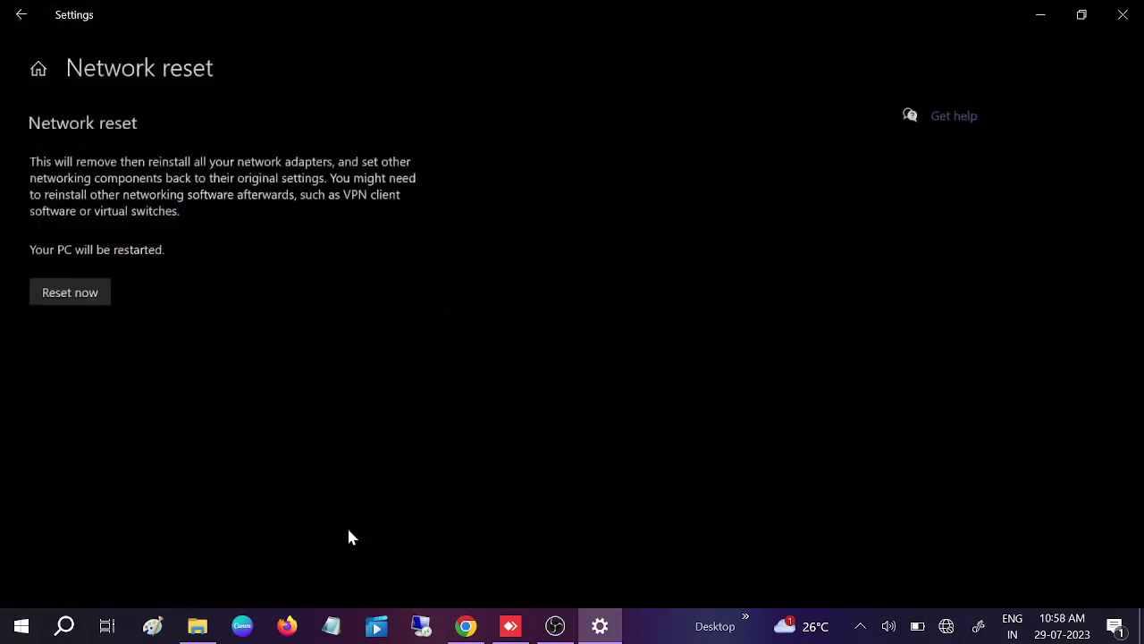
left_click(78, 300)
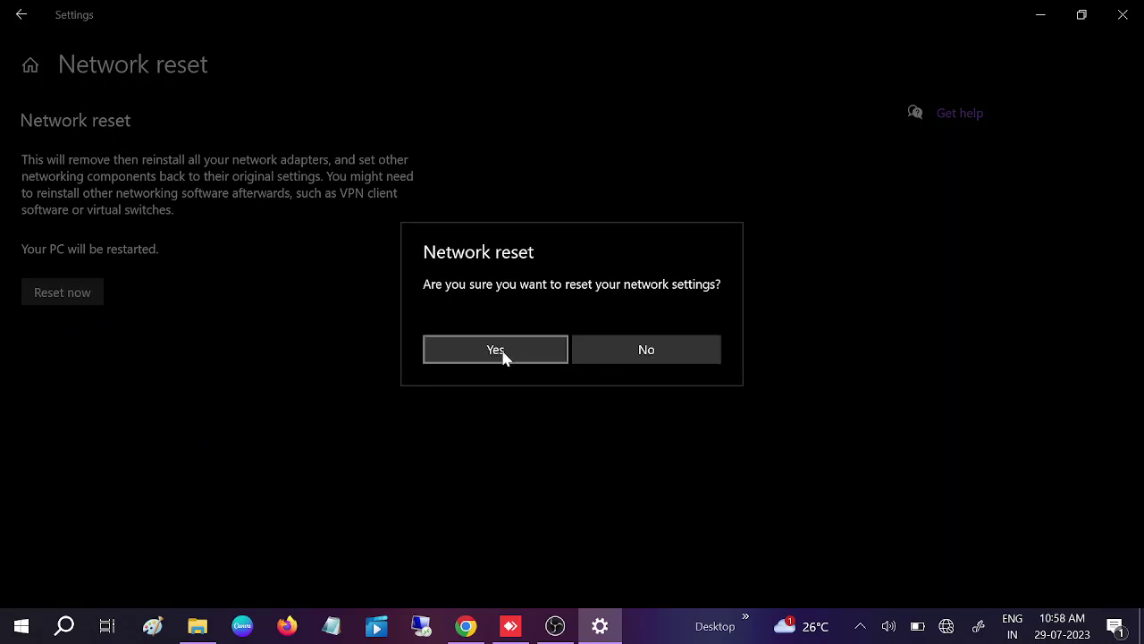
left_click(653, 350)
left_click(1113, 20)
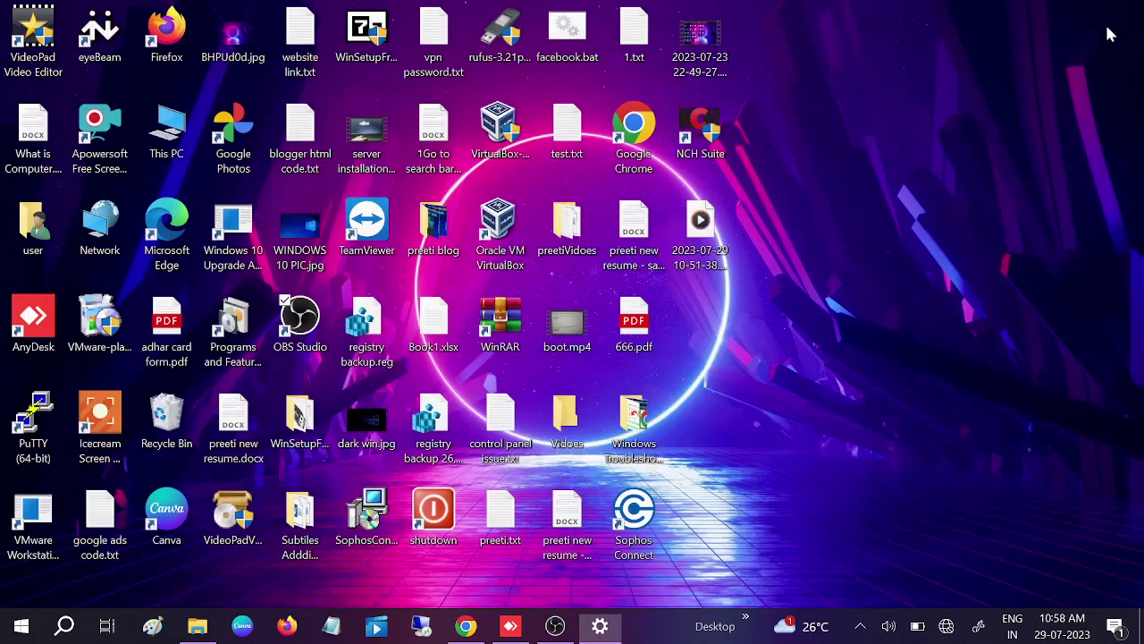
right_click(860, 145)
left_click(761, 195)
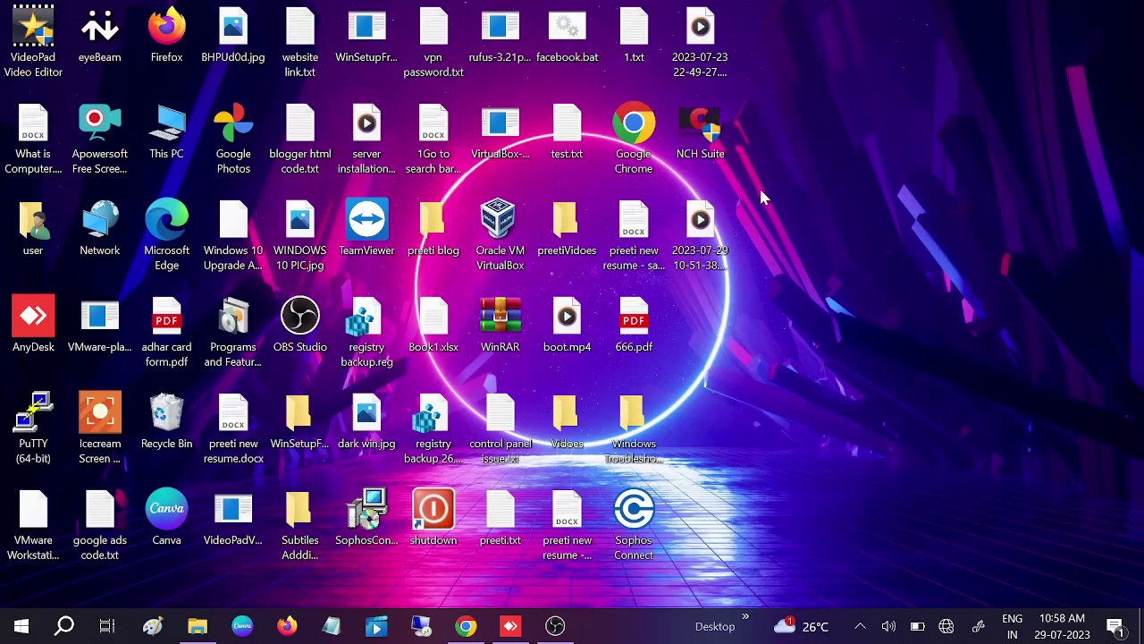